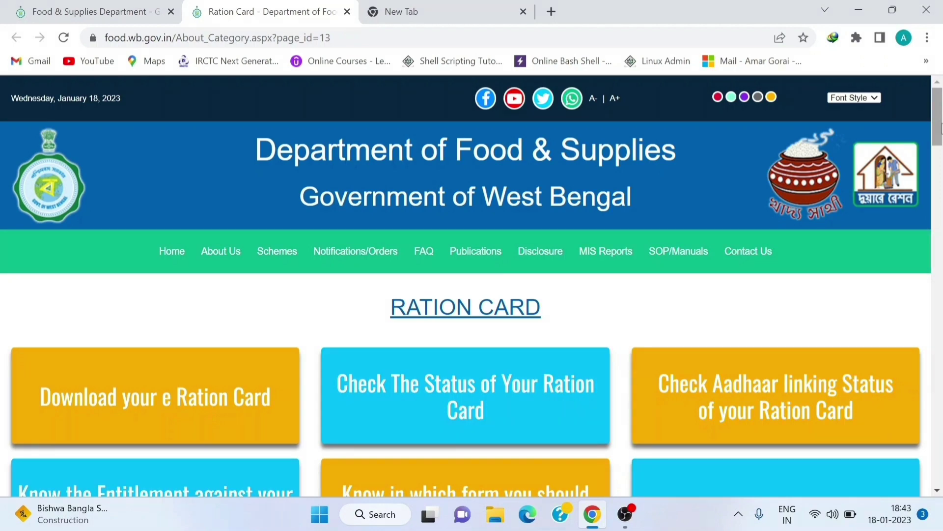
Open 'Apply for new Ration Card for a new member in the family' from the Food & Supplies site.
drag(941, 129, 940, 185)
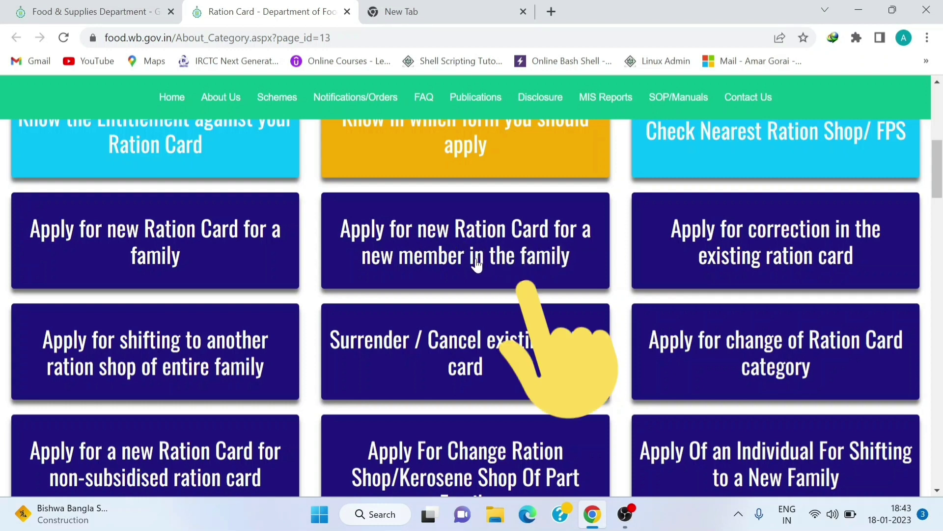
click(516, 256)
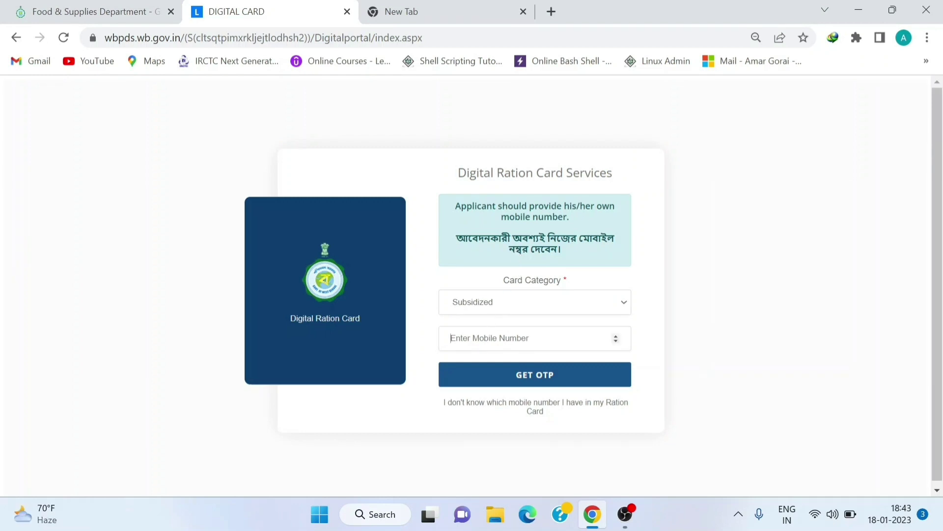
Sign in with the applicant's mobile number and the one-time password sent to it.
text(9800)
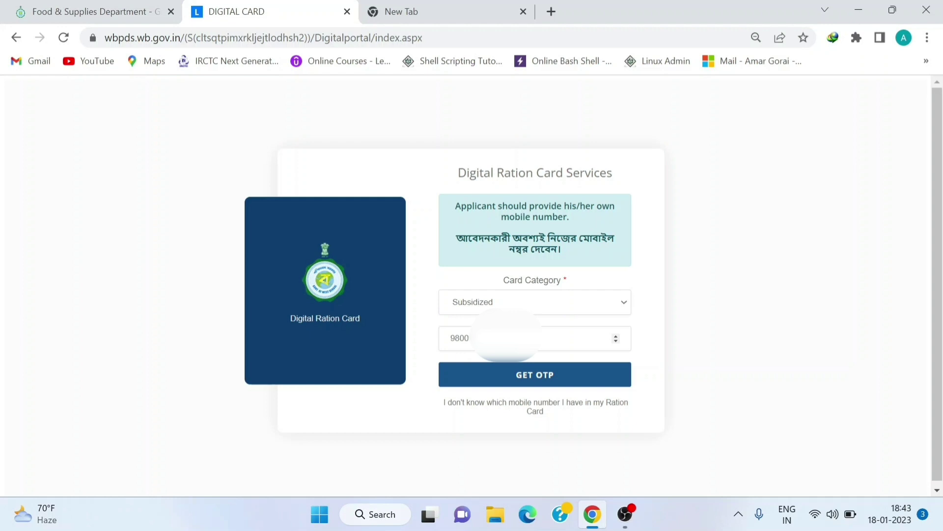
text(000)
click(547, 379)
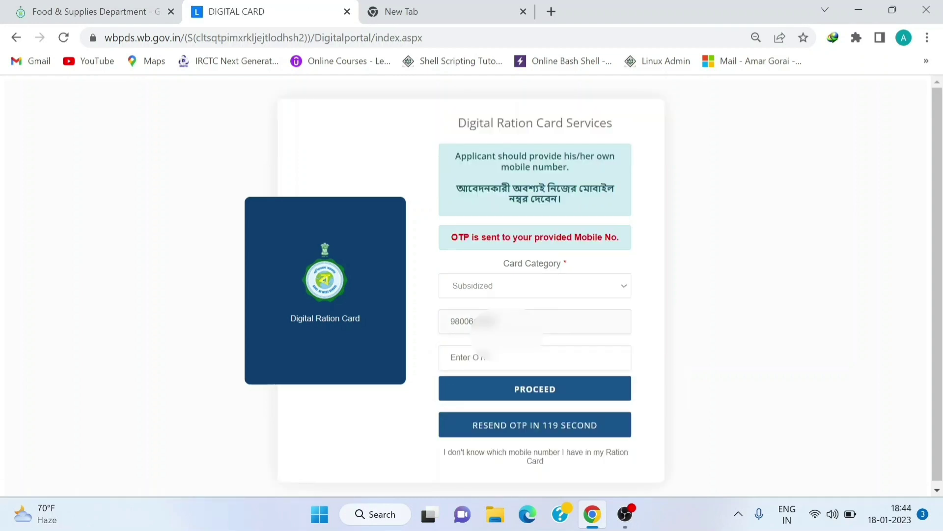
click(529, 358)
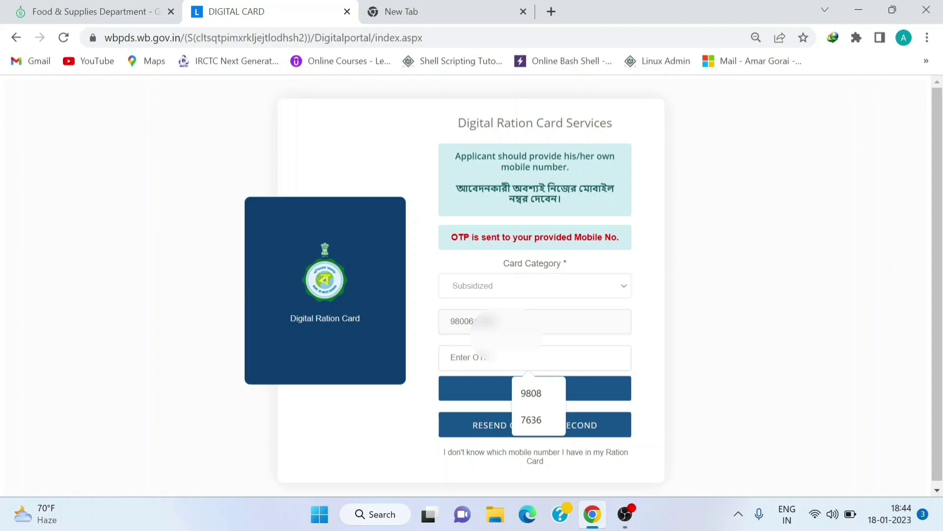
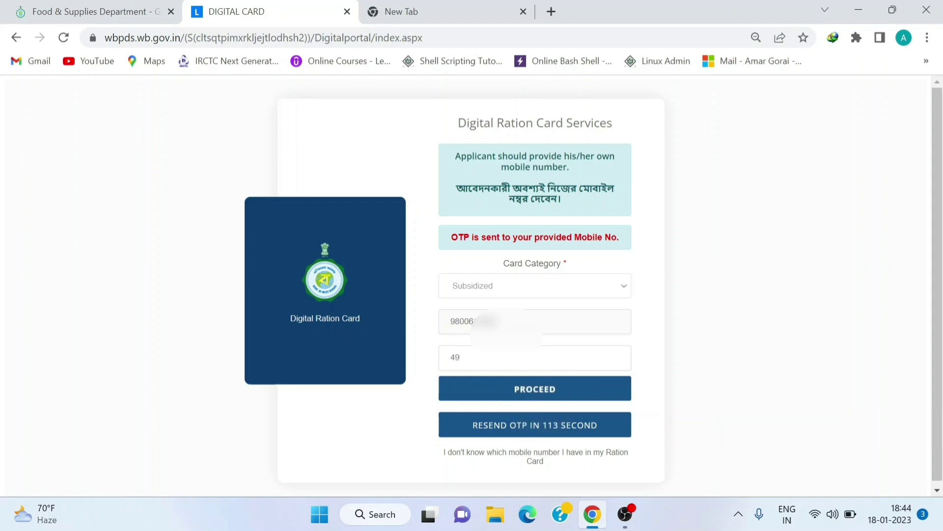
click(531, 395)
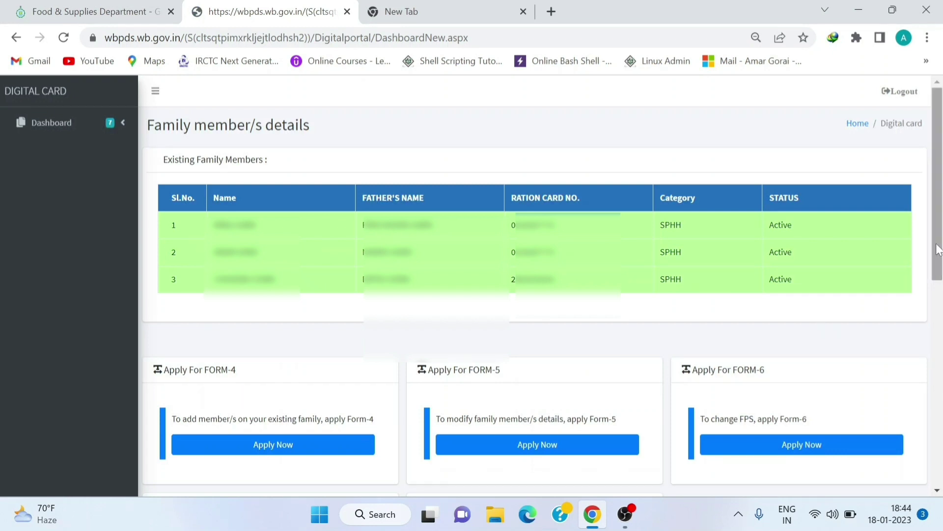
Open the Form-4 add-member application and start another application with this number.
drag(938, 242, 941, 347)
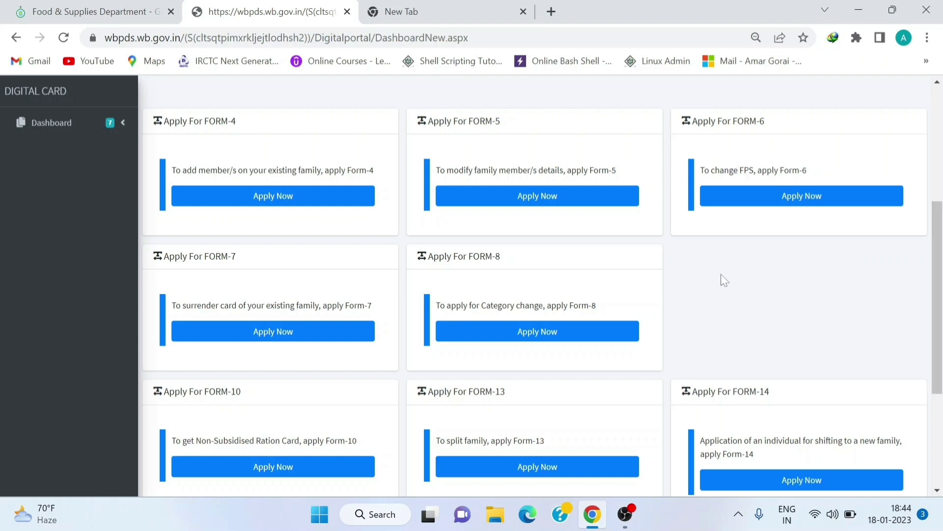
click(269, 205)
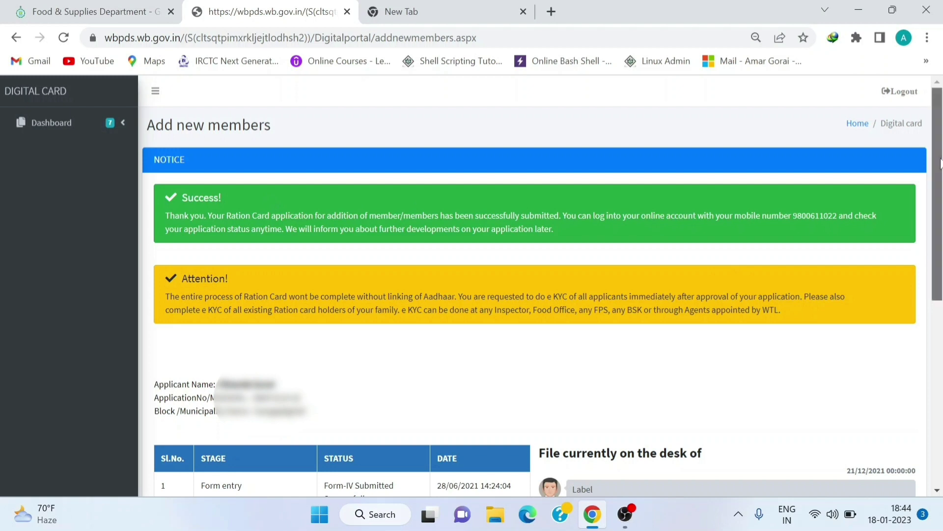
scroll(521, 447, down, 8)
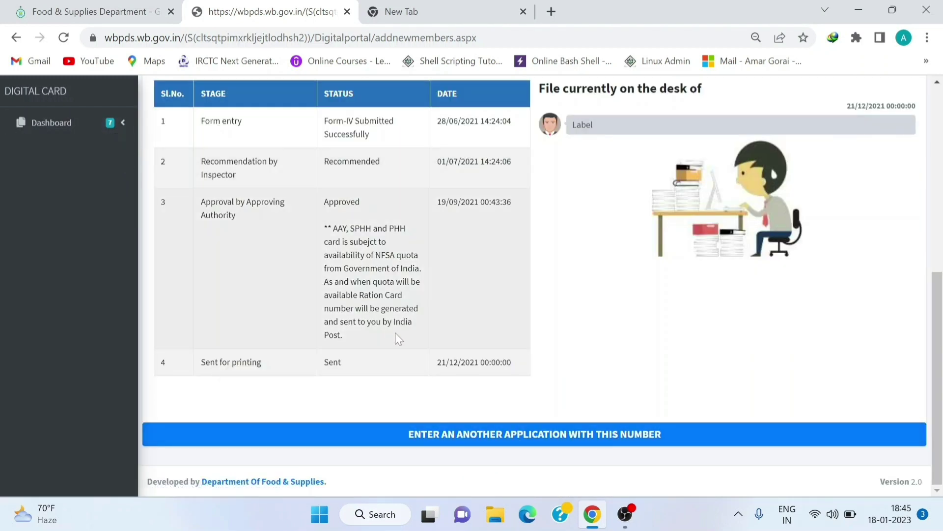
click(507, 440)
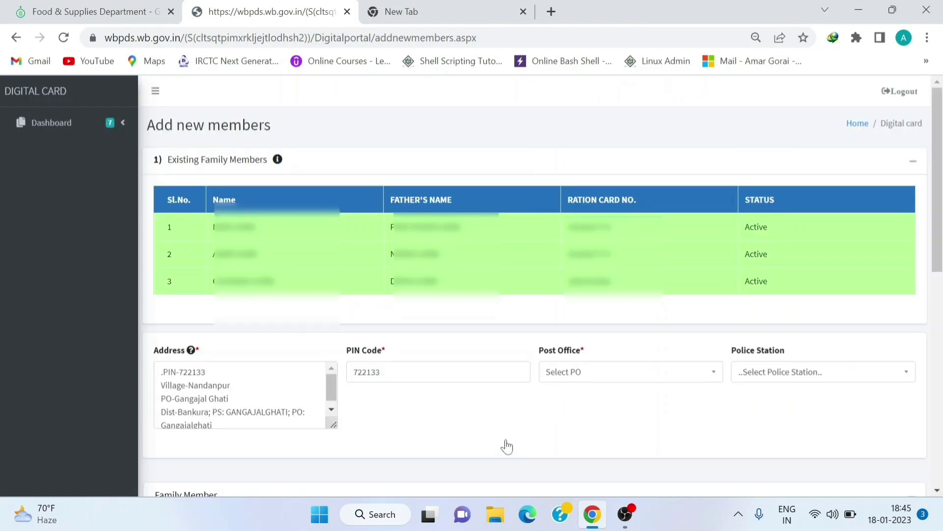
Fix the address separators, replacing stray dots, semicolons and colons with commas and hyphens.
scroll(336, 401, down, 1)
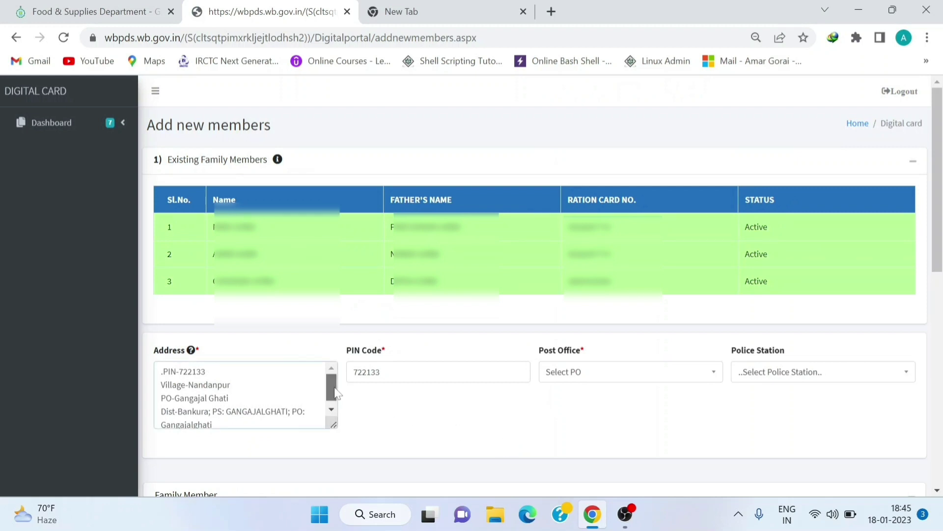
drag(336, 401, 332, 383)
key(BackSpace)
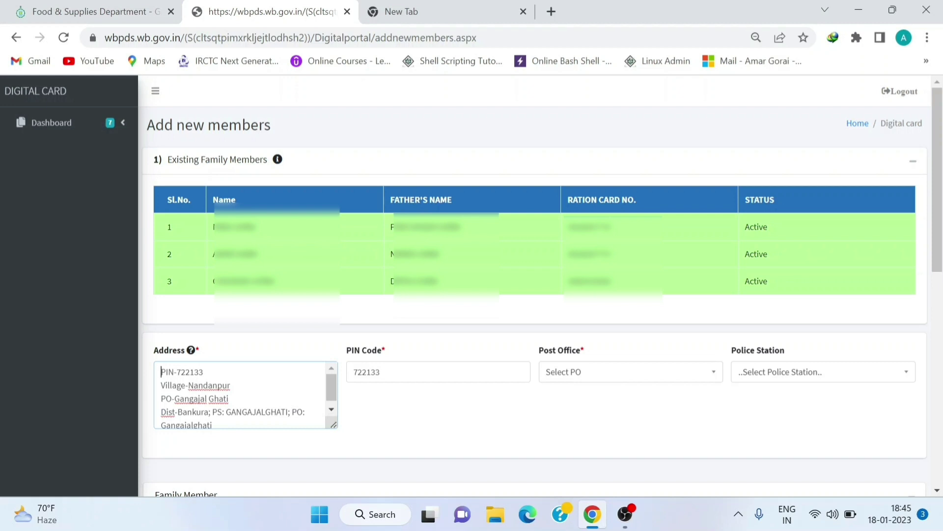
key(Delete)
key(Delete)
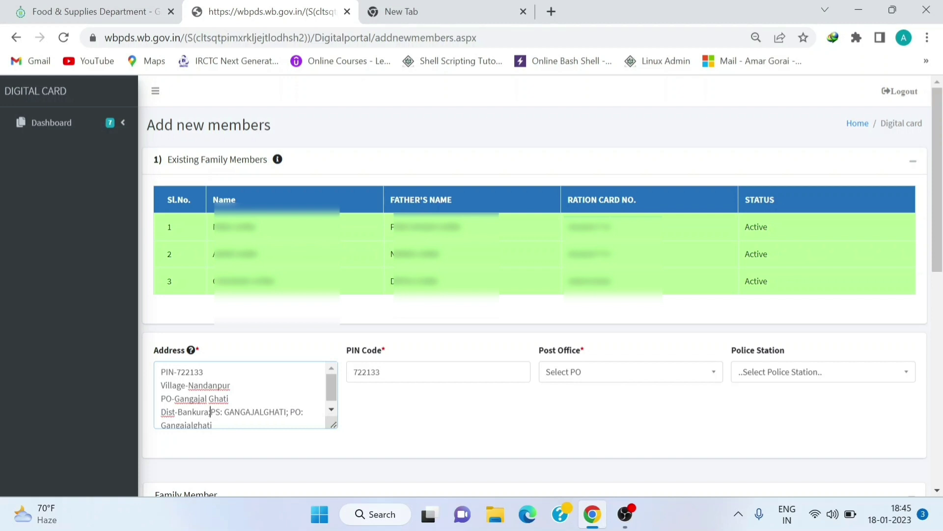
text(,)
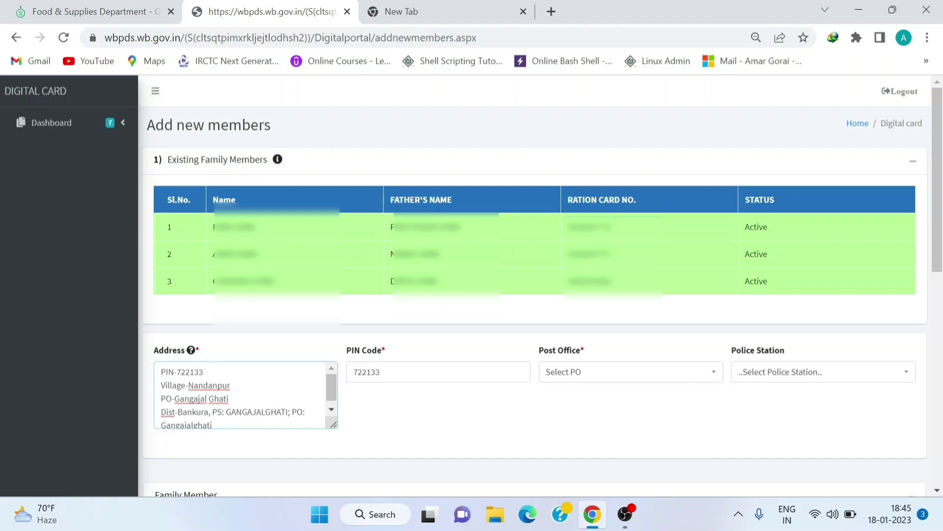
key(BackSpace)
key(BackSpace)
text(-)
key(shift+Right)
key(shift+Right)
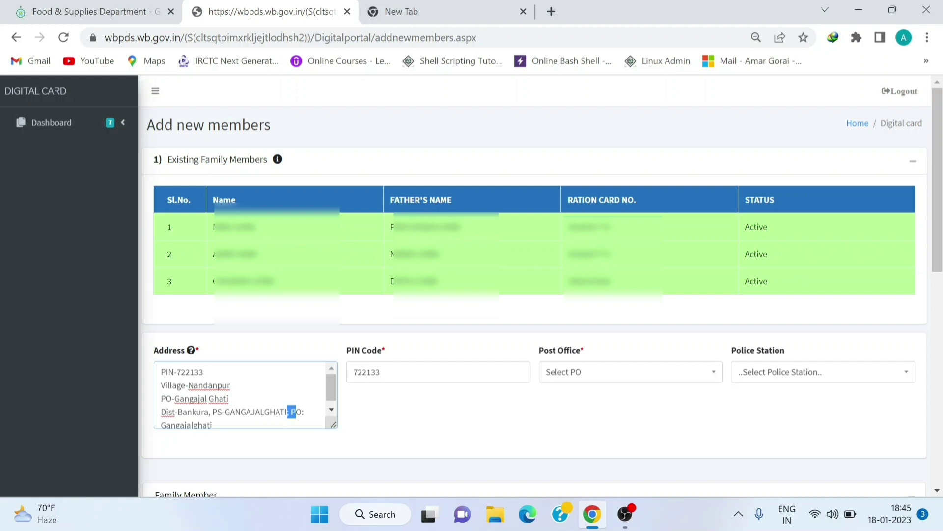
text(;)
key(BackSpace)
key(BackSpace)
text(,)
key(End)
scroll(333, 398, down, 1)
text(-)
scroll(329, 388, up, 1)
Set the Post Office to Gangajalghati and the Police Station to GANGAJALGHATI.
click(582, 378)
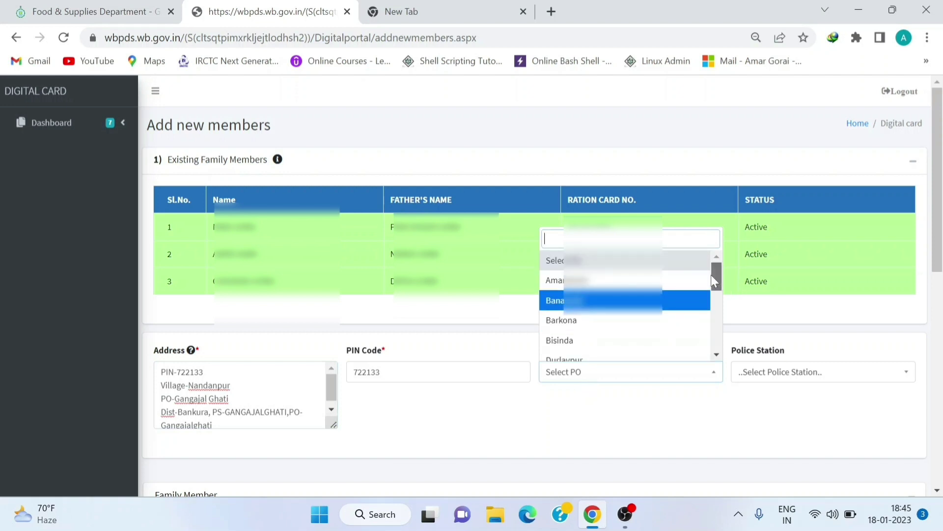
drag(711, 275, 712, 287)
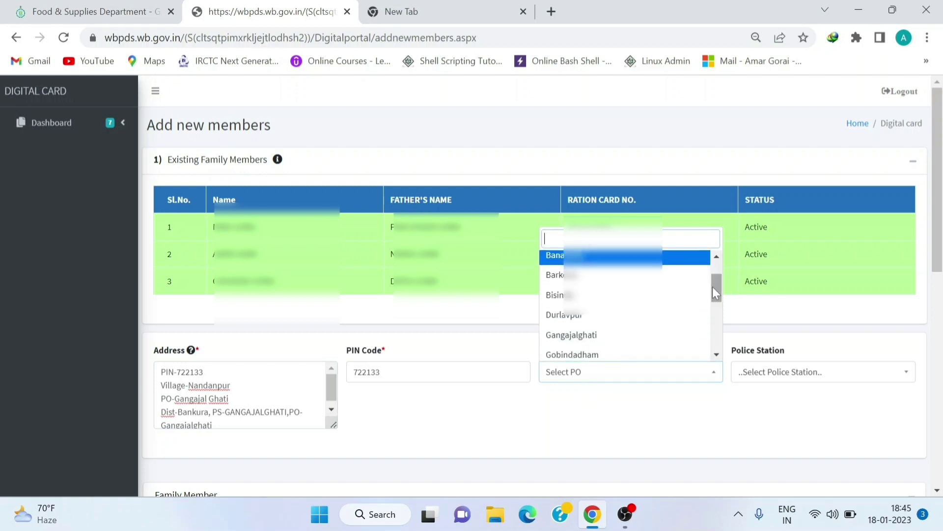
click(618, 339)
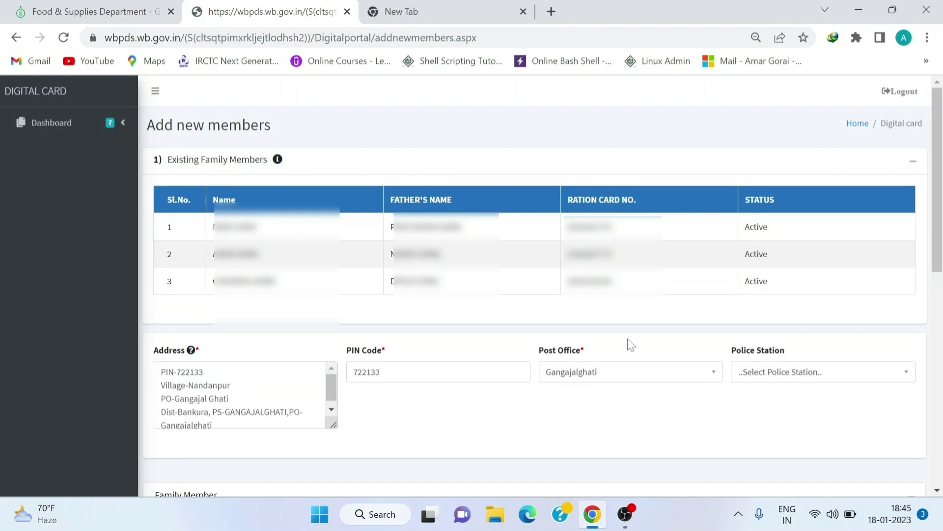
click(763, 380)
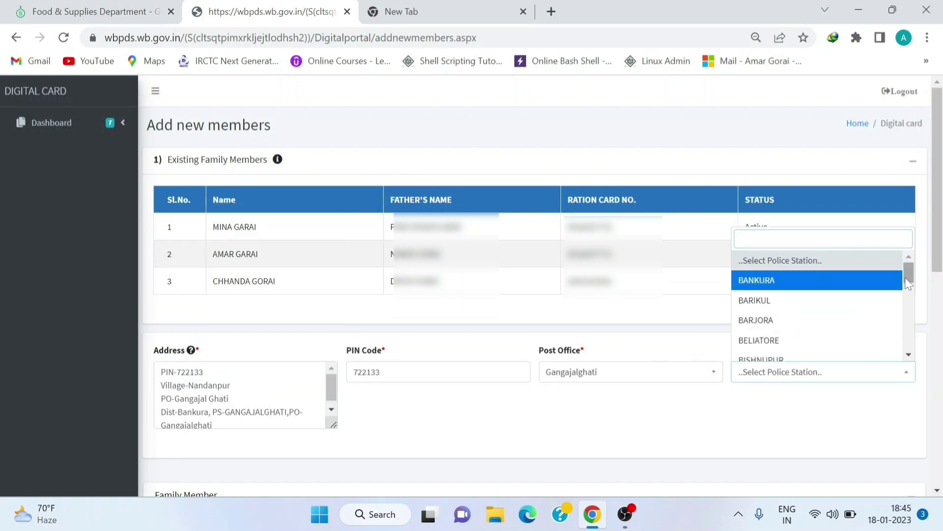
drag(908, 278, 908, 297)
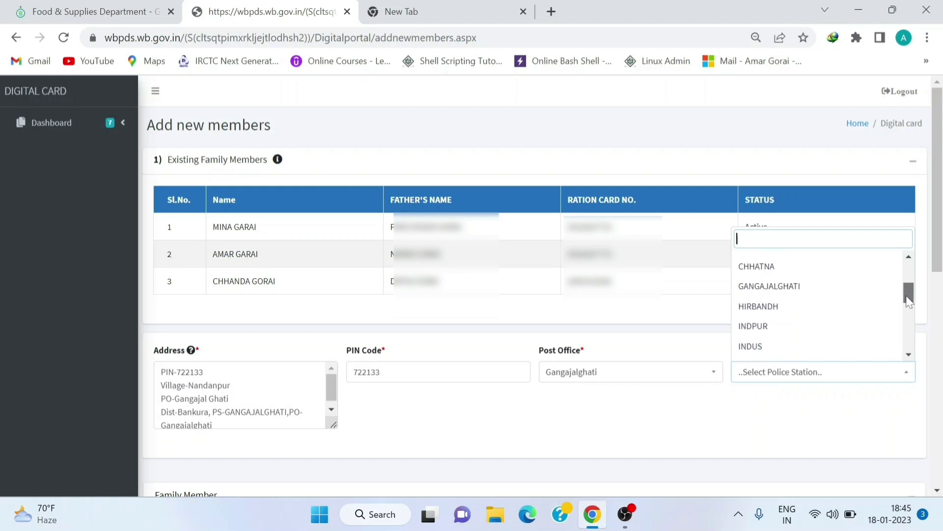
click(824, 290)
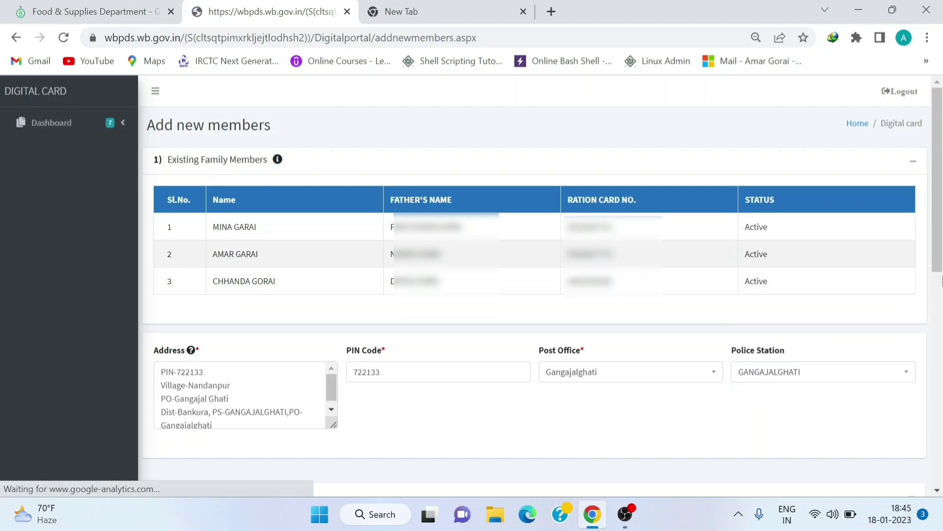
drag(941, 276, 935, 369)
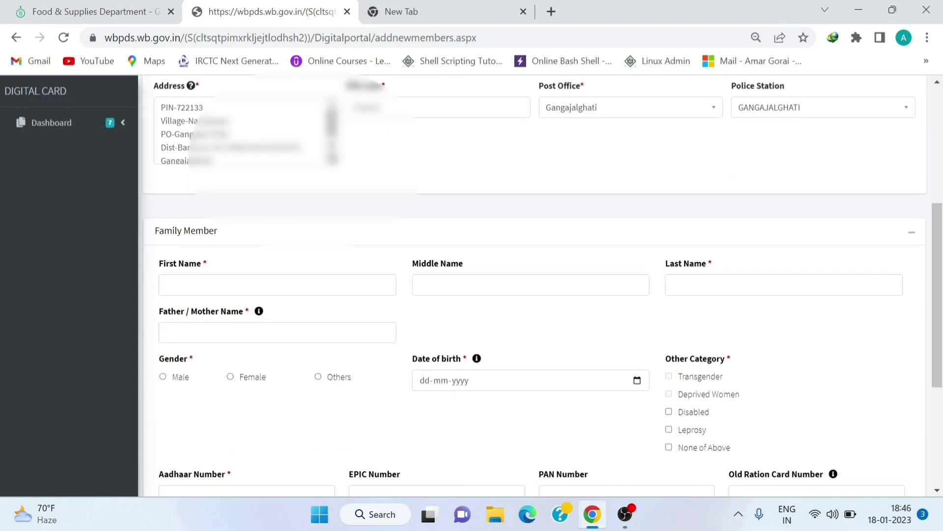
Enter the new member's first and last name and parent's name, and mark gender Male.
click(249, 285)
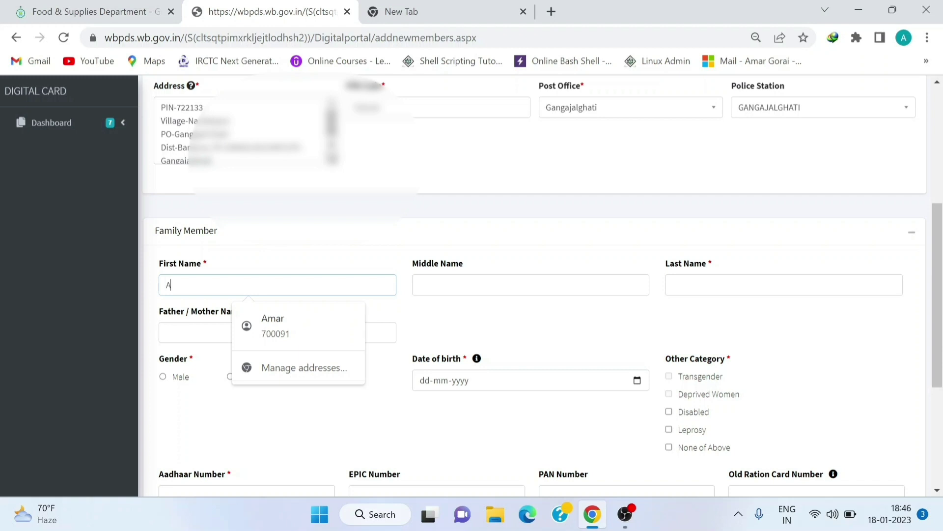
key(Tab)
key(Tab)
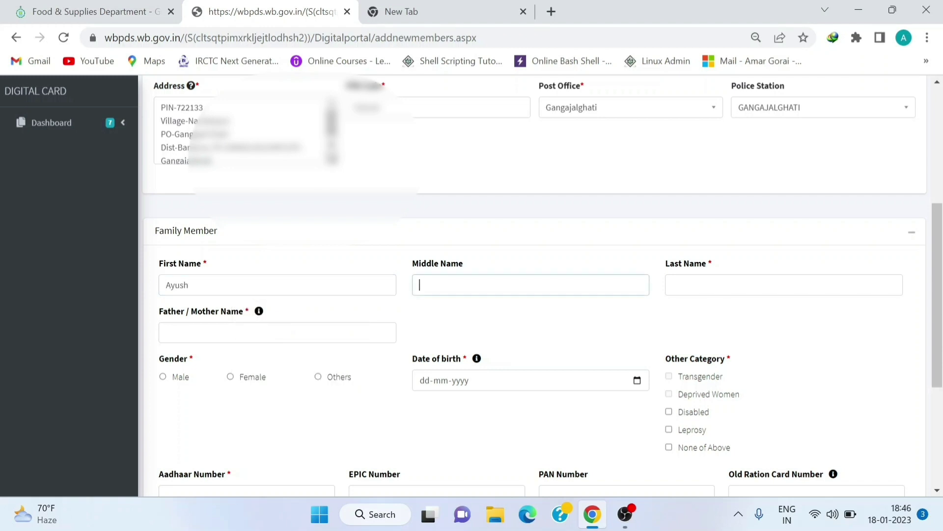
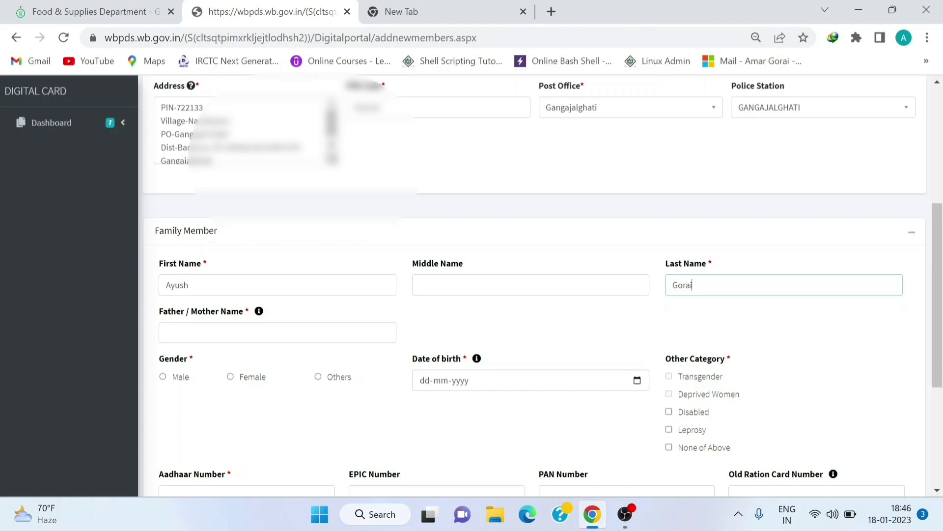
key(Tab)
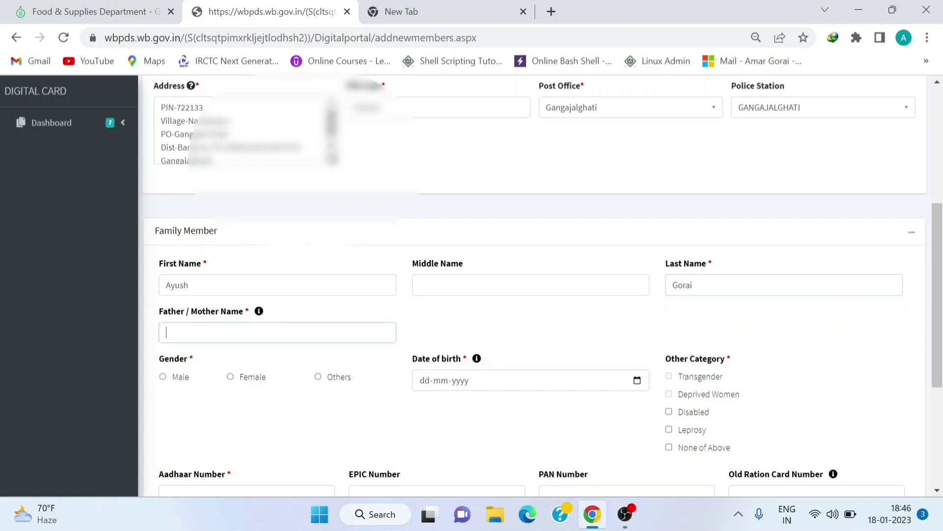
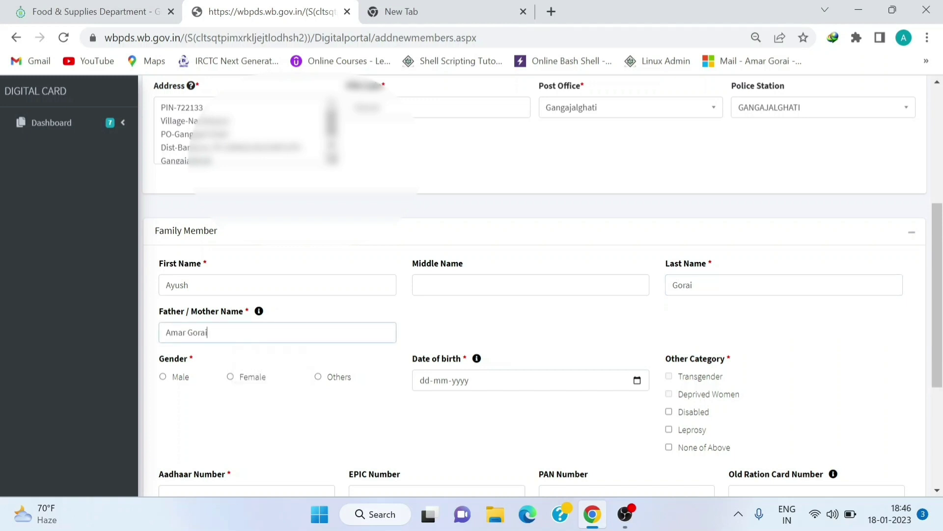
click(163, 377)
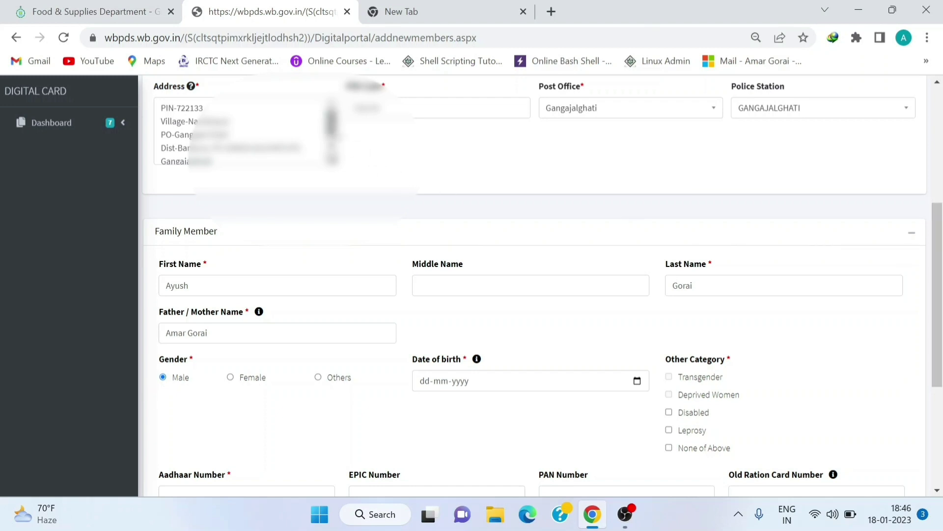
Set the Date of birth to 11 January 2022 using the calendar.
scroll(243, 130, down, 1)
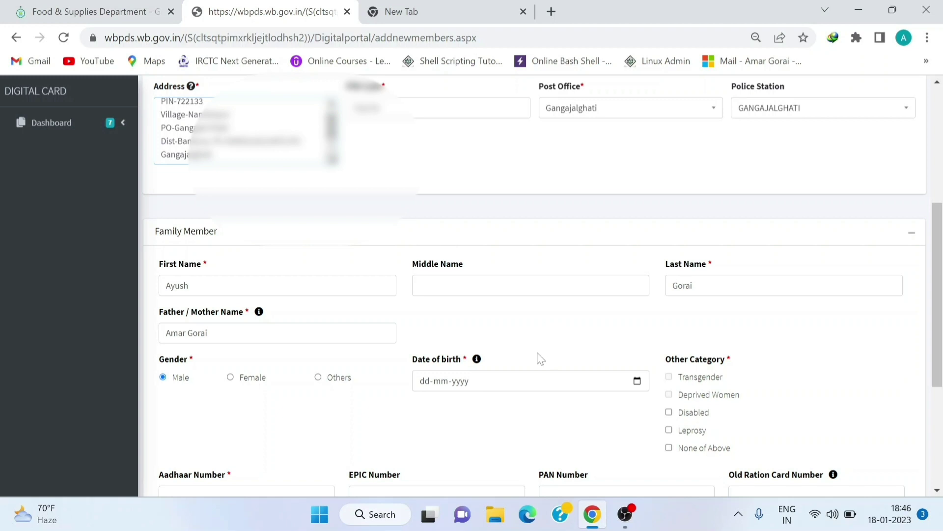
click(637, 382)
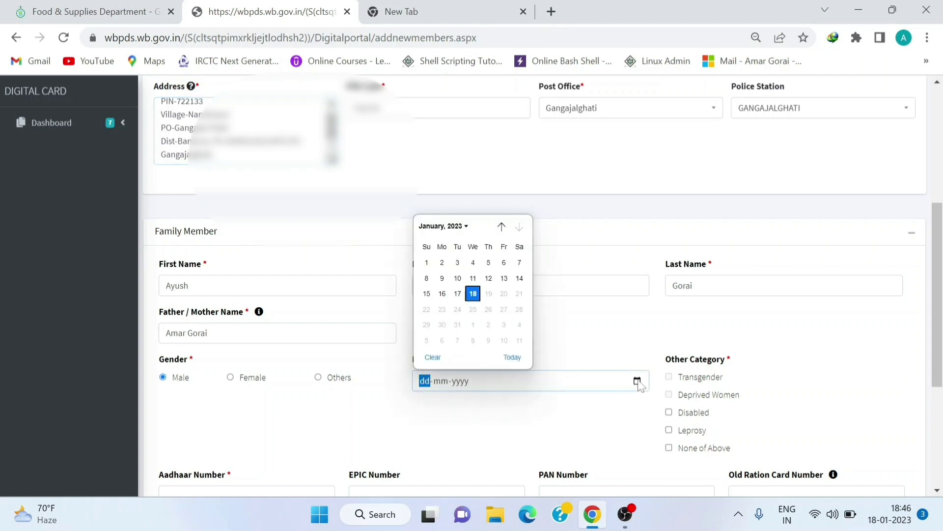
click(466, 230)
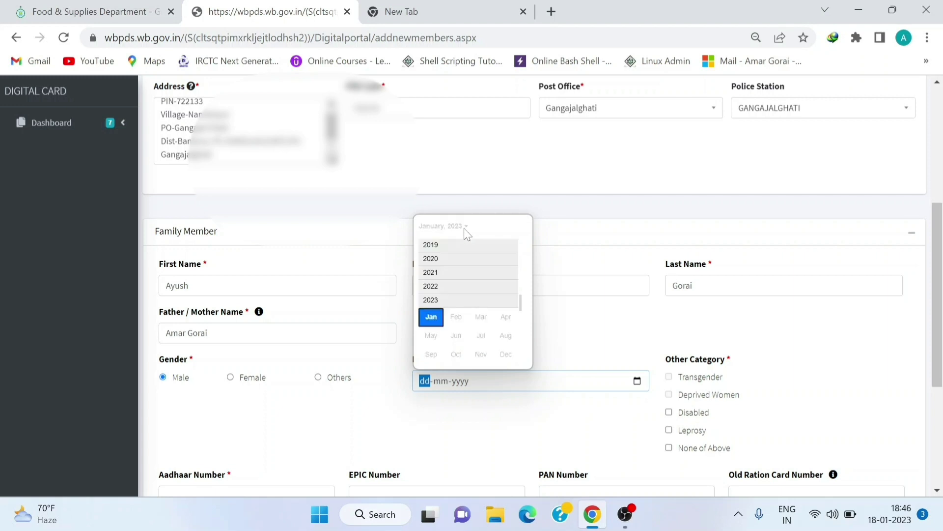
click(432, 287)
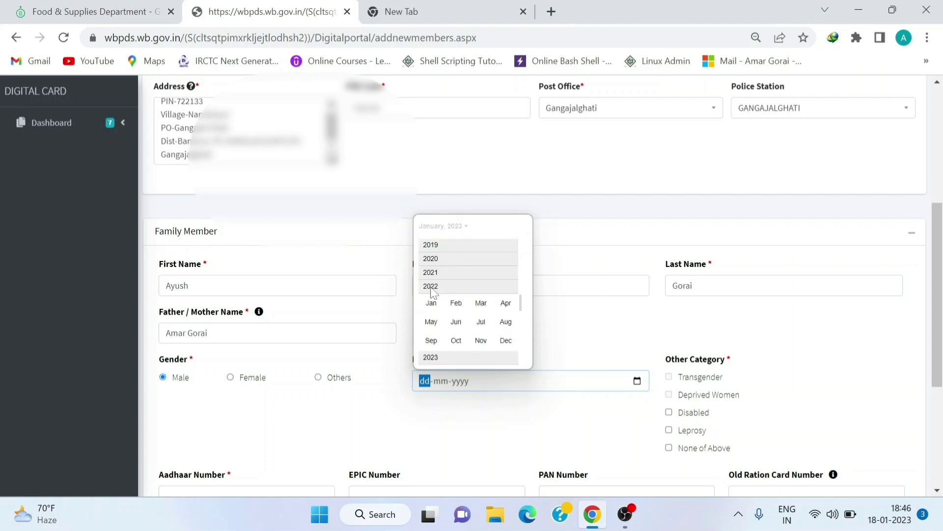
click(433, 305)
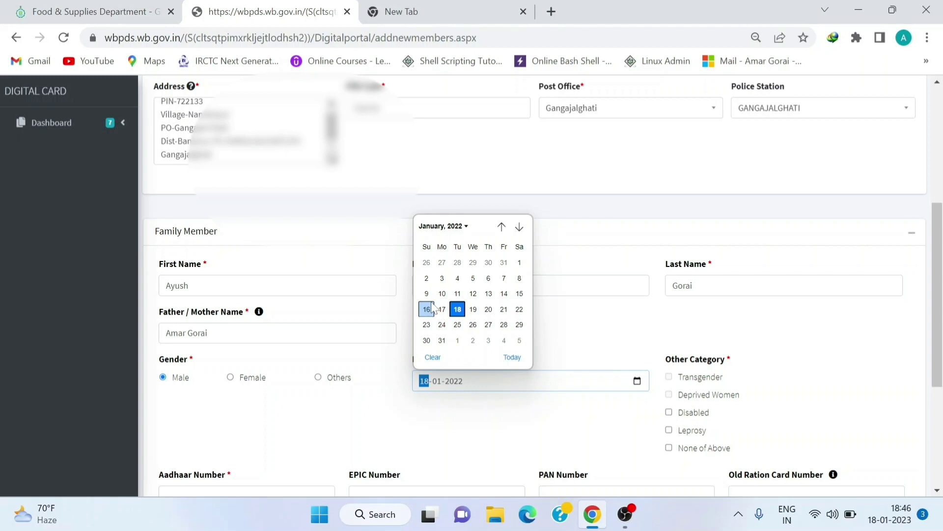
click(457, 295)
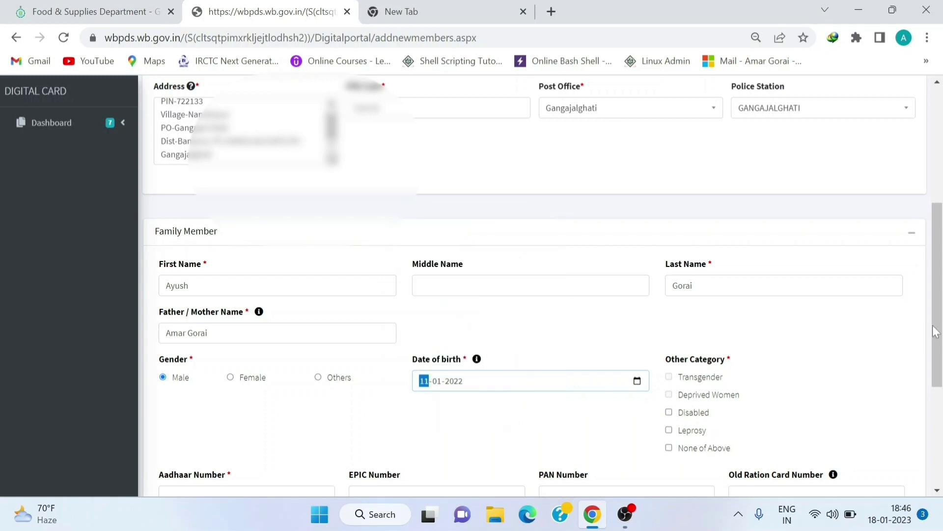
drag(939, 319, 939, 416)
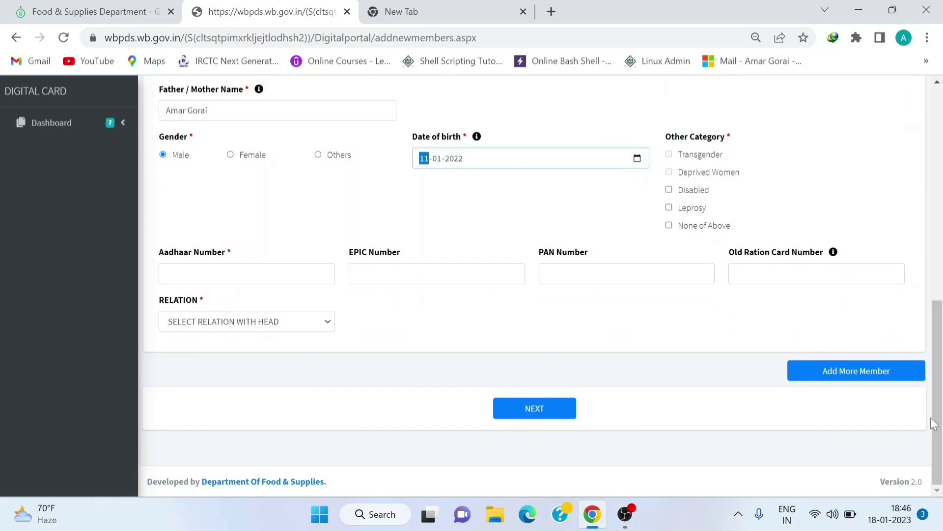
Set the relation to GRAND SON, choose None of Above for Other Category, and submit.
click(298, 323)
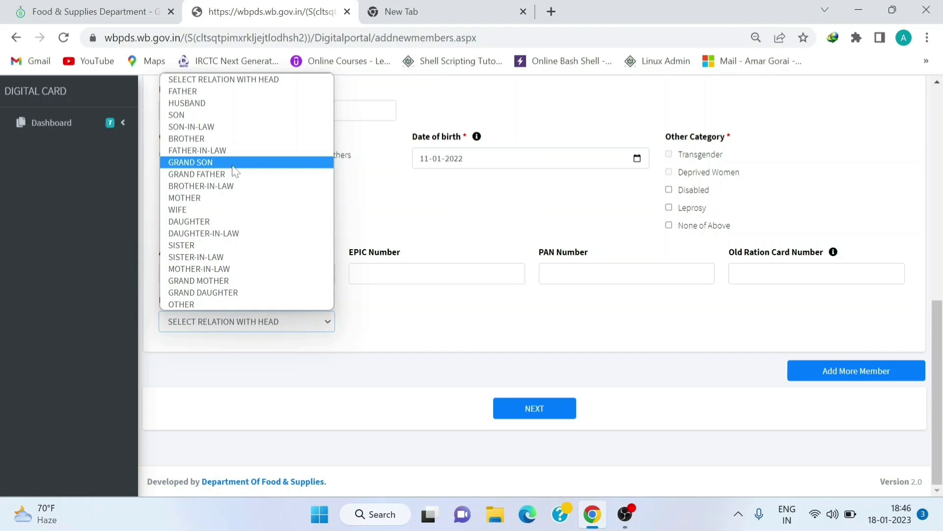
click(377, 219)
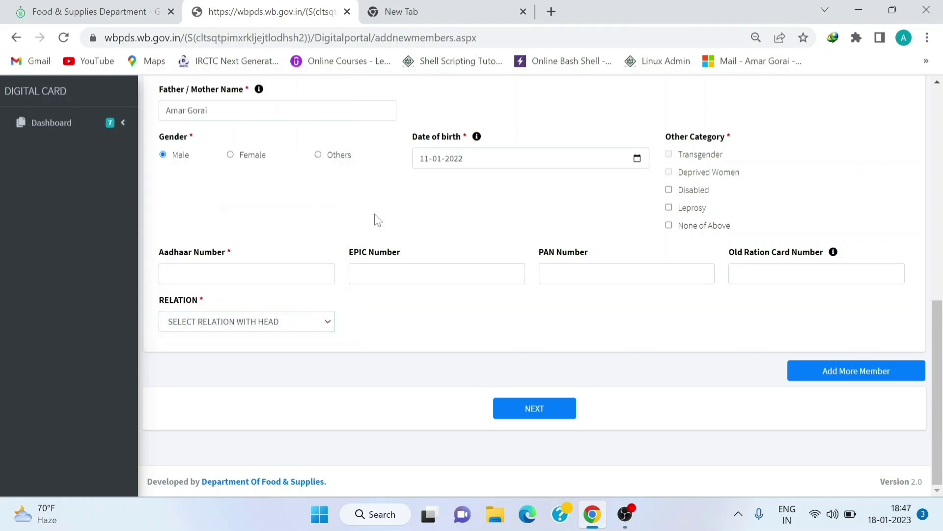
click(287, 324)
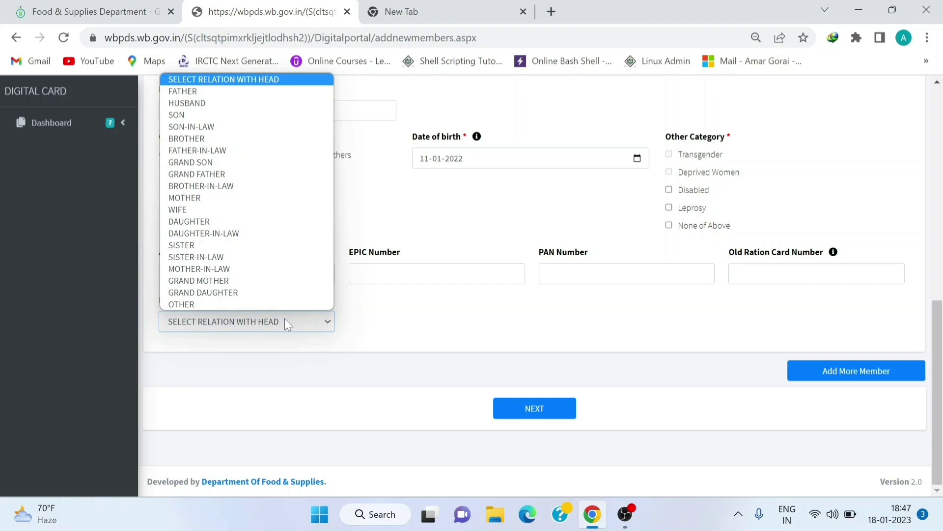
click(260, 164)
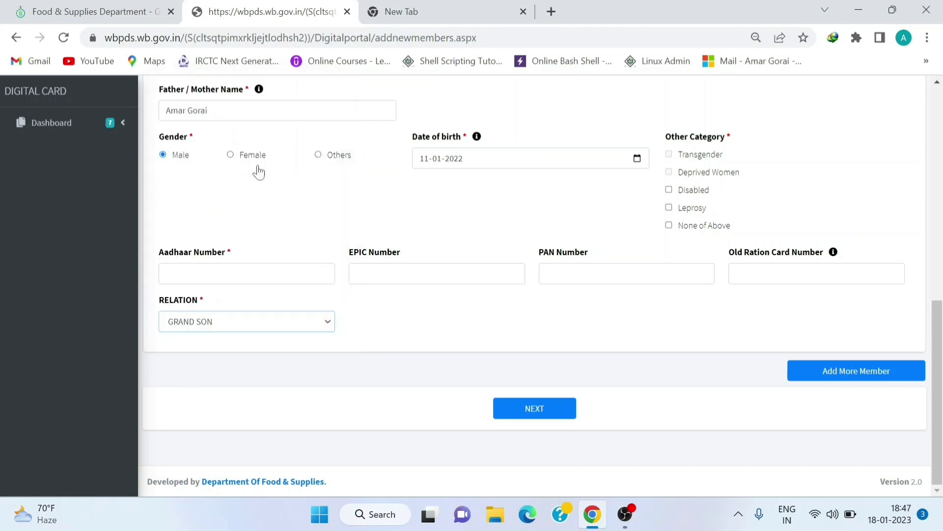
click(540, 415)
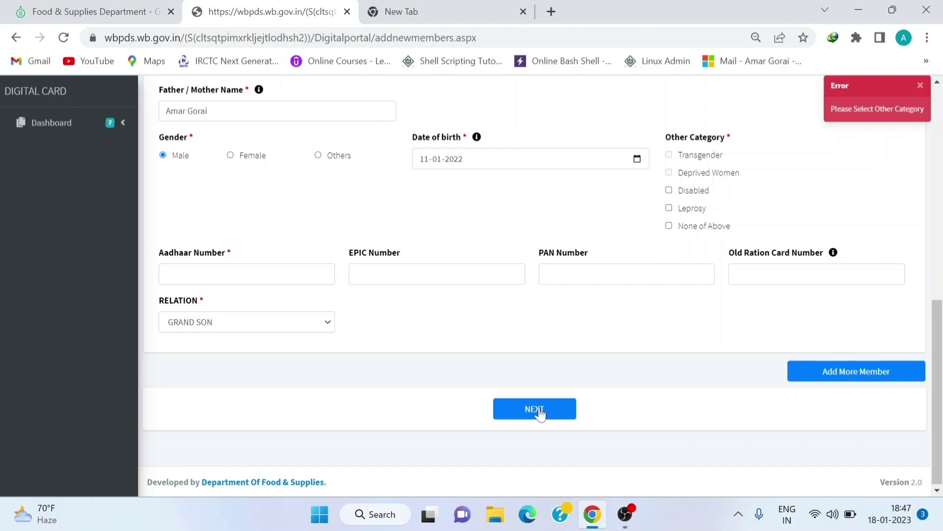
click(669, 227)
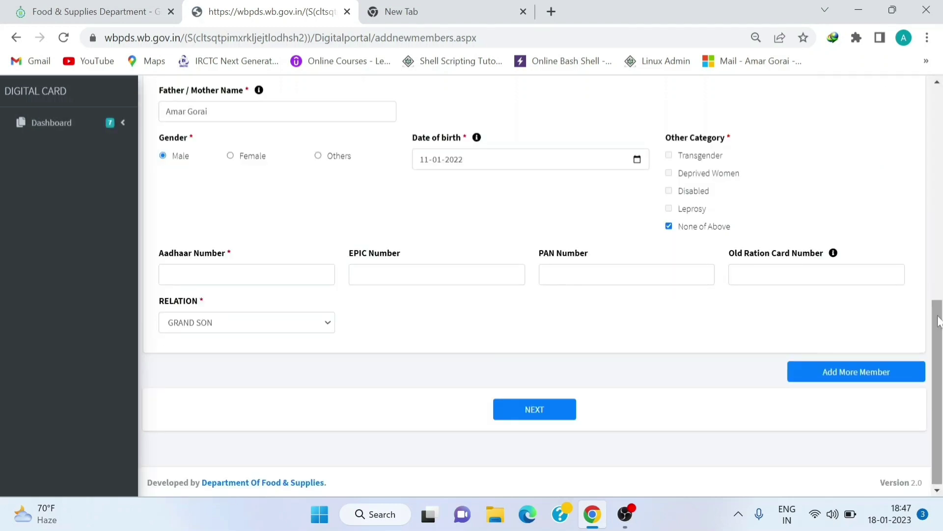
mouse_move(939, 321)
mouse_down()
mouse_move(941, 201)
mouse_move(941, 322)
mouse_up()
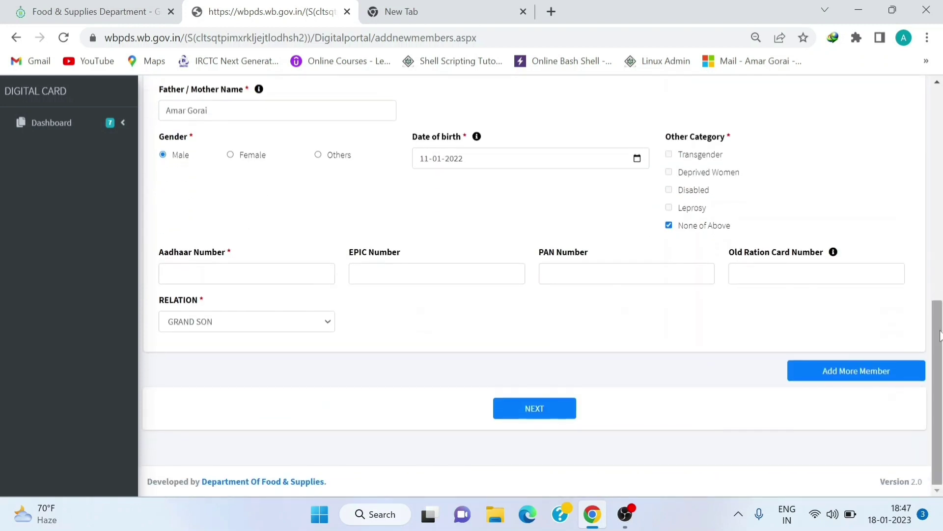
click(535, 411)
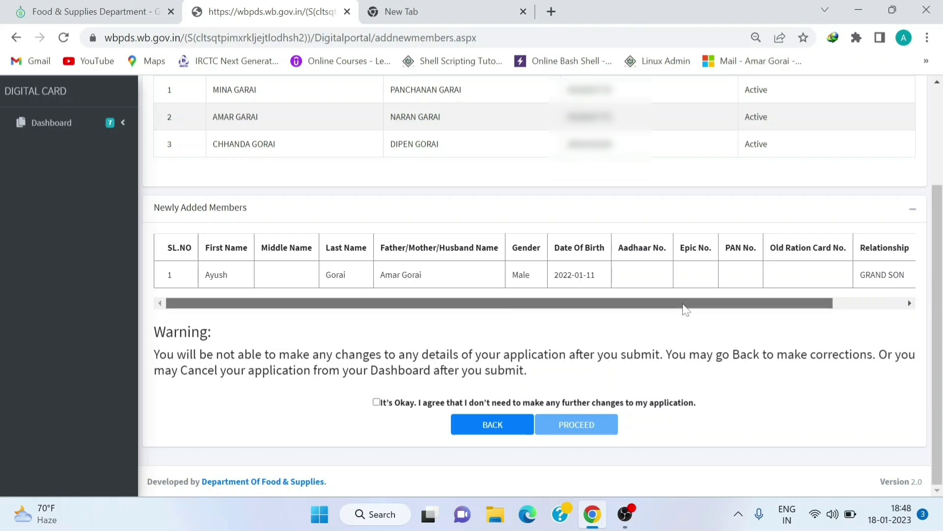
Agree that no further changes are needed and proceed to the document upload step.
drag(693, 303, 565, 330)
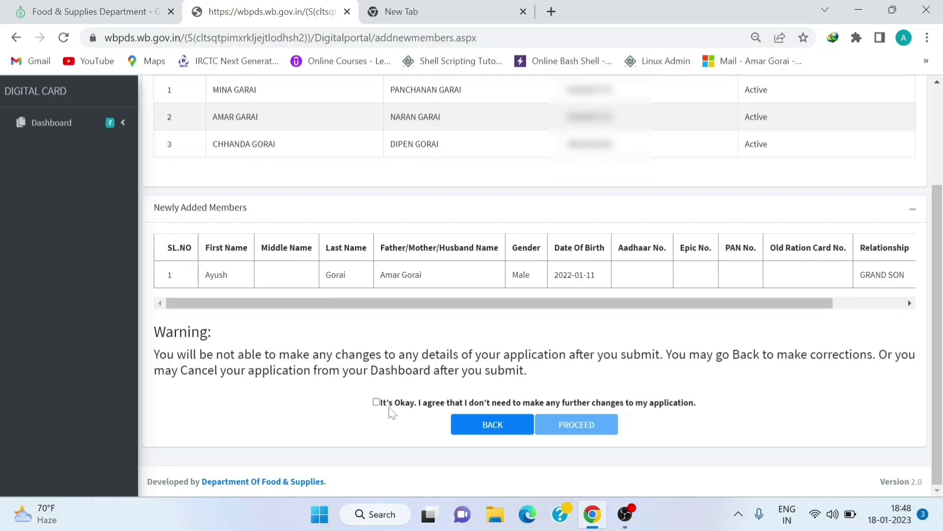
click(376, 402)
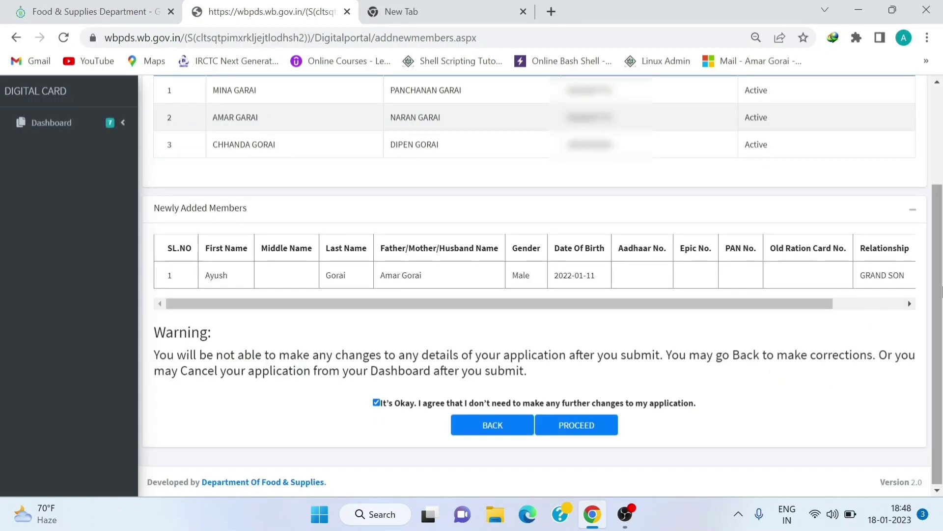
click(592, 430)
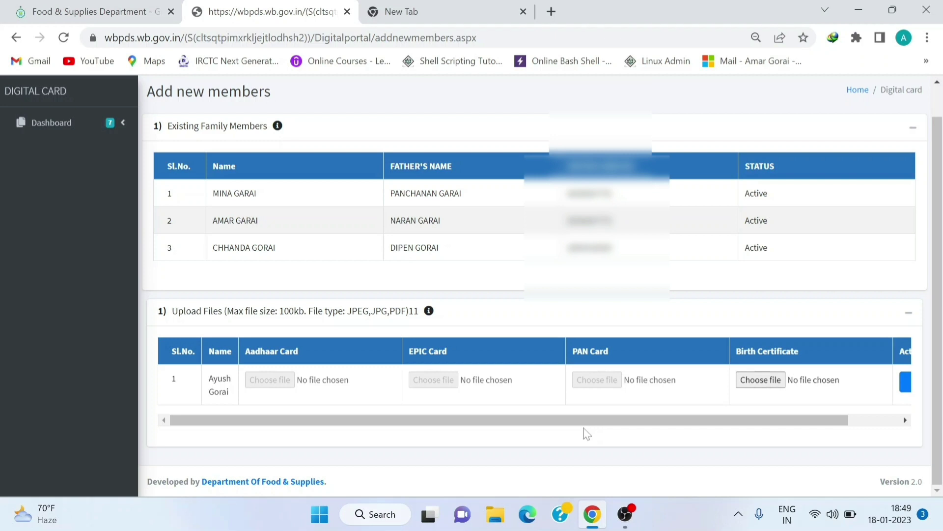
Try attaching a Birth Certificate from the Doc folder, then cancel and check the desktop.
drag(565, 422, 476, 424)
drag(495, 421, 620, 418)
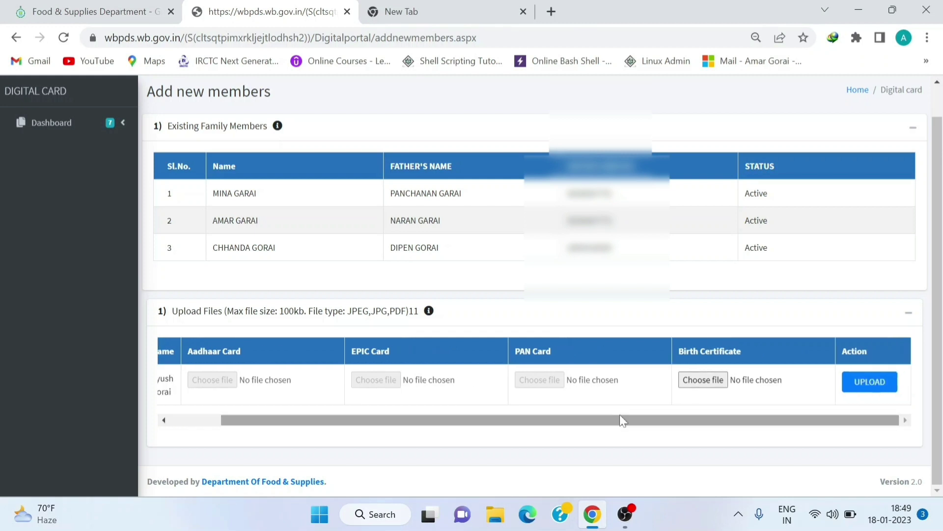
click(703, 380)
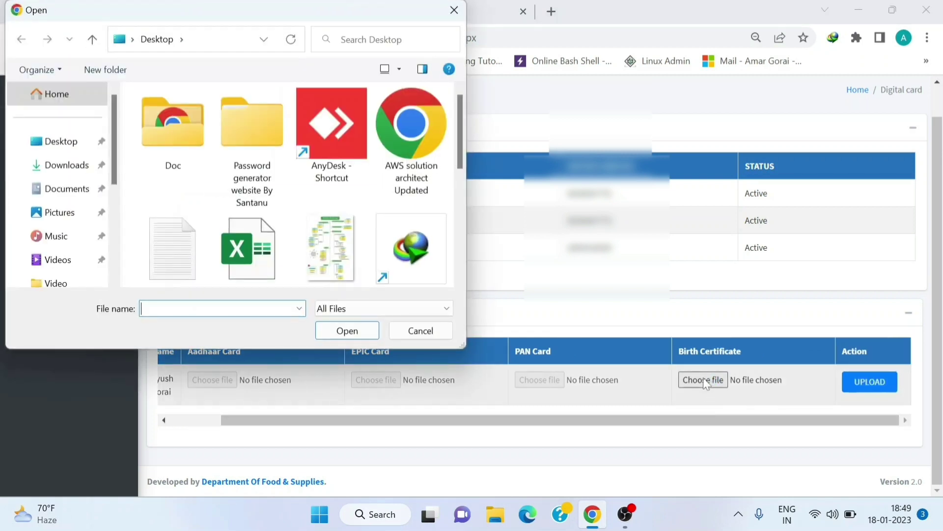
click(187, 135)
double_click(187, 135)
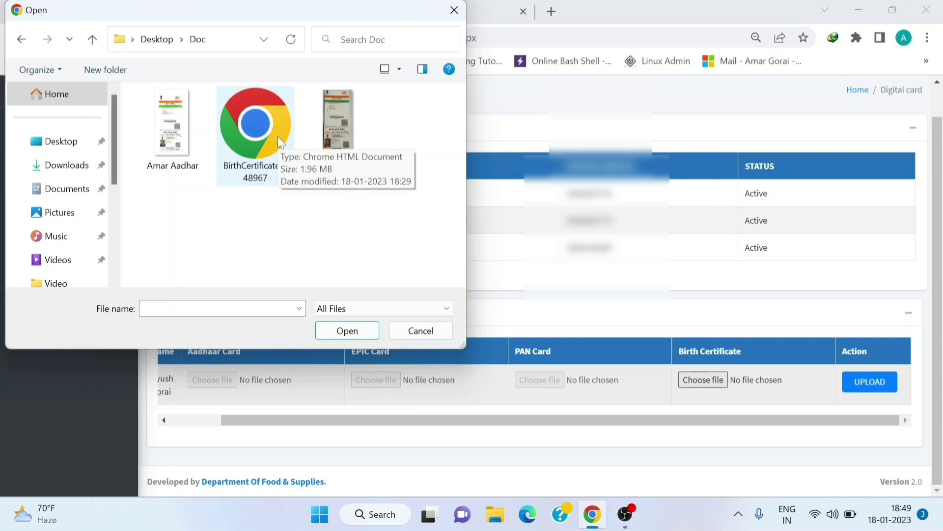
click(454, 10)
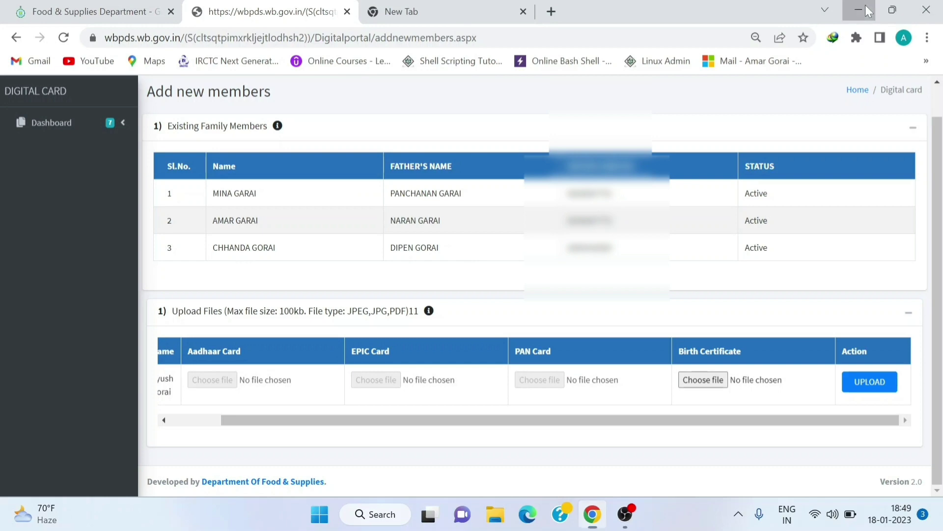
click(863, 6)
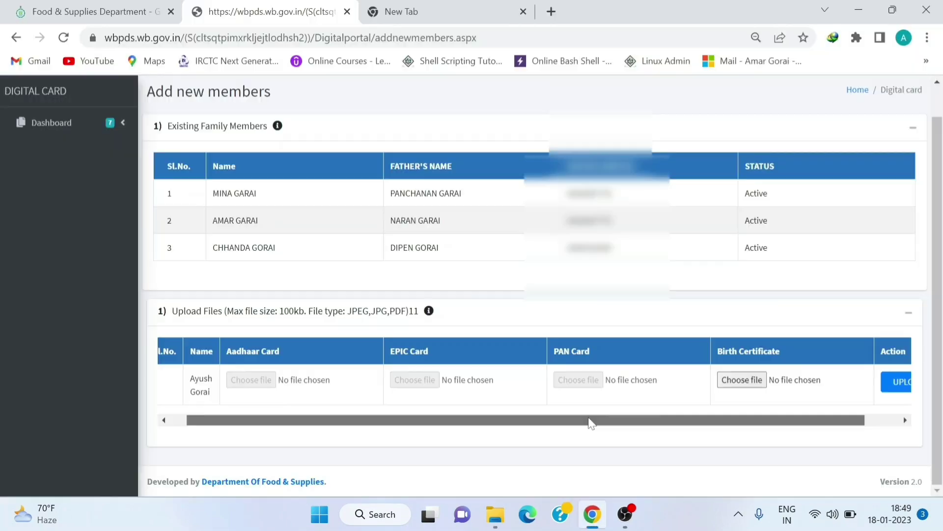
Attach BirthCertificate_248967 from Desktop > Doc as the Birth Certificate and upload it.
drag(590, 421, 629, 429)
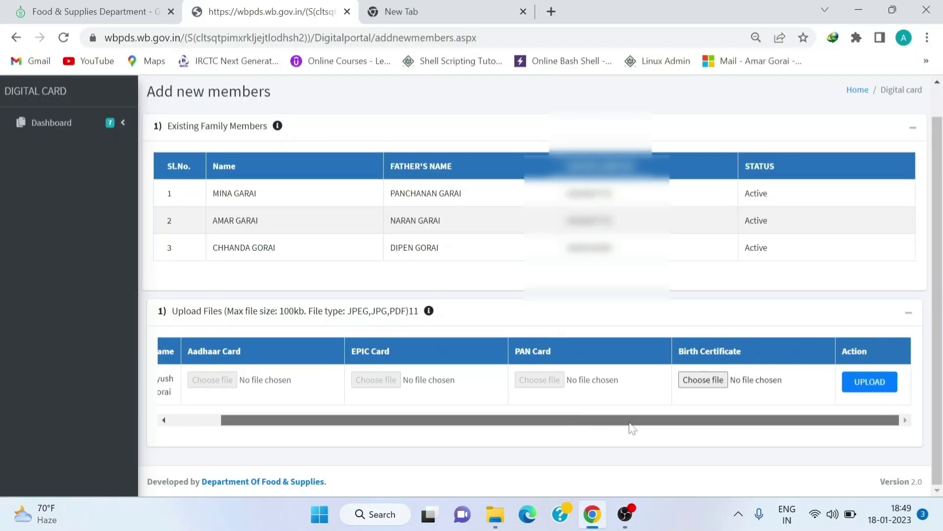
click(720, 381)
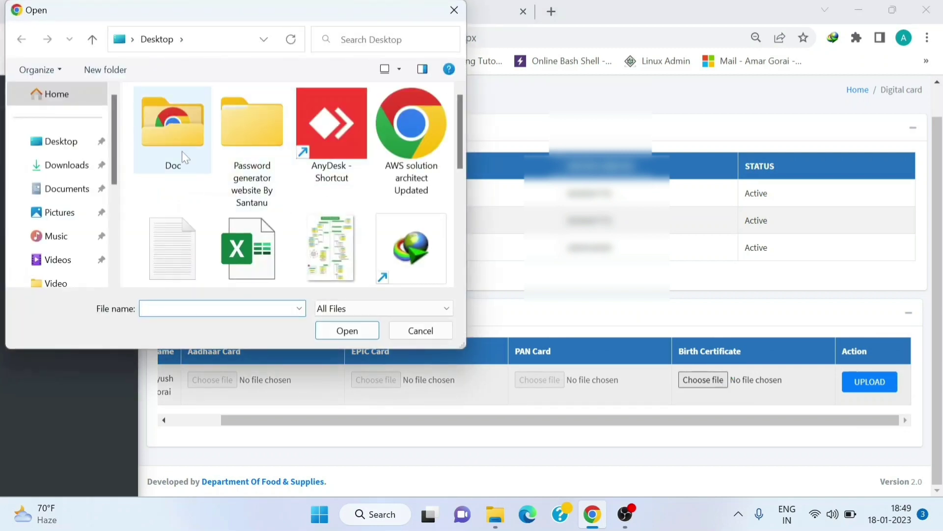
click(62, 149)
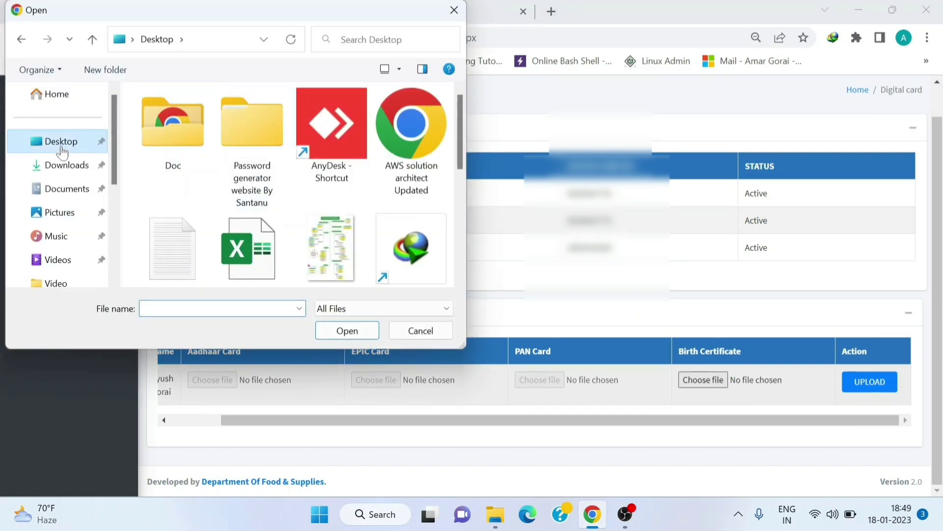
double_click(166, 139)
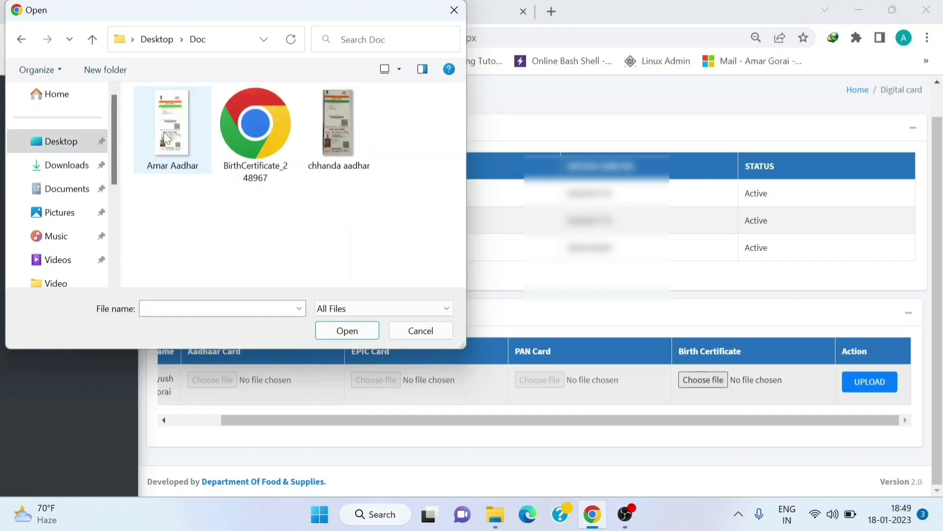
click(277, 147)
click(355, 331)
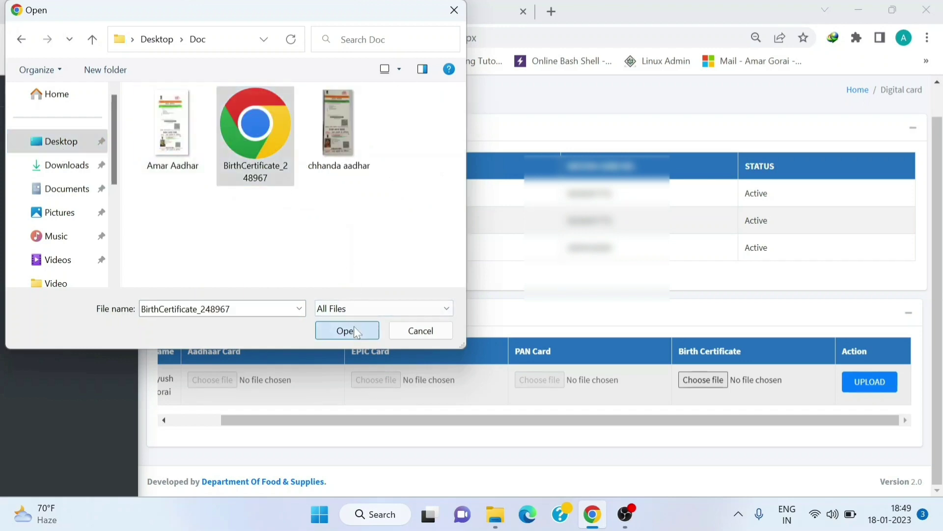
click(865, 386)
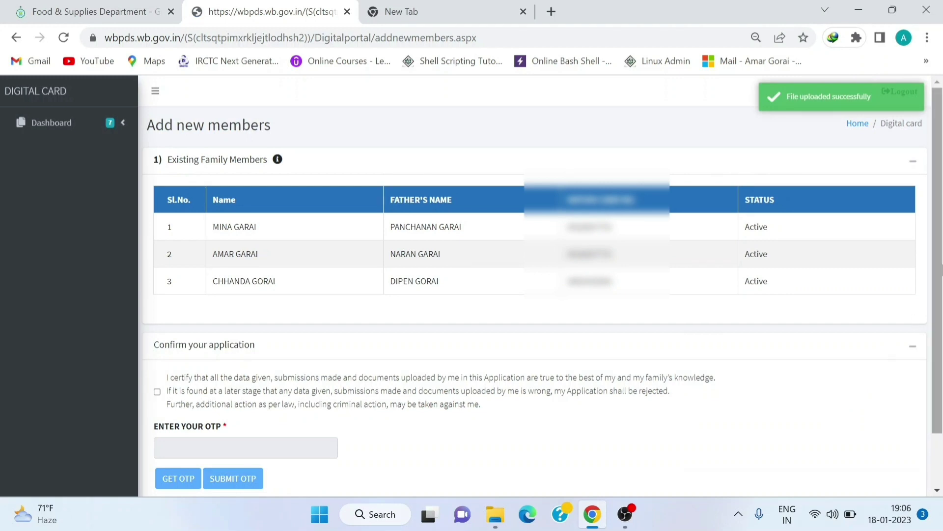
Tick the certification declaration, then request and submit the application OTP.
drag(937, 302, 937, 354)
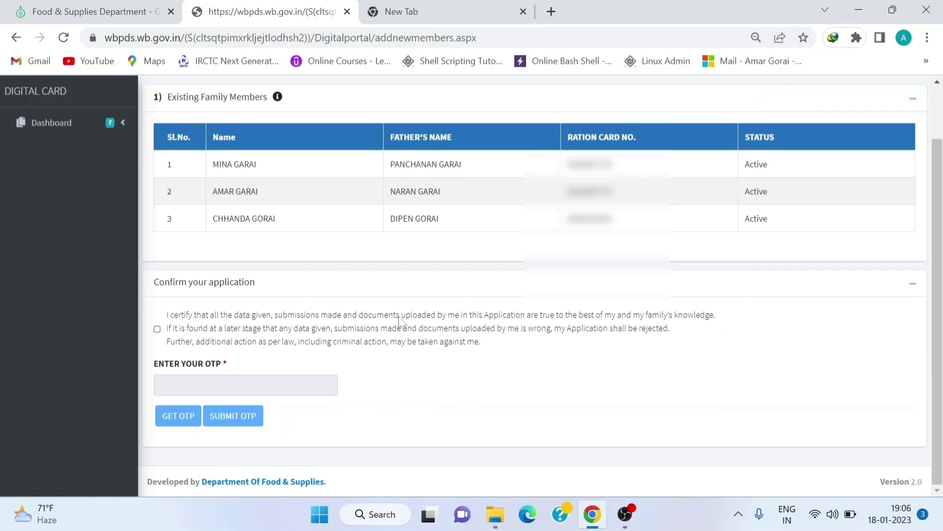
click(157, 329)
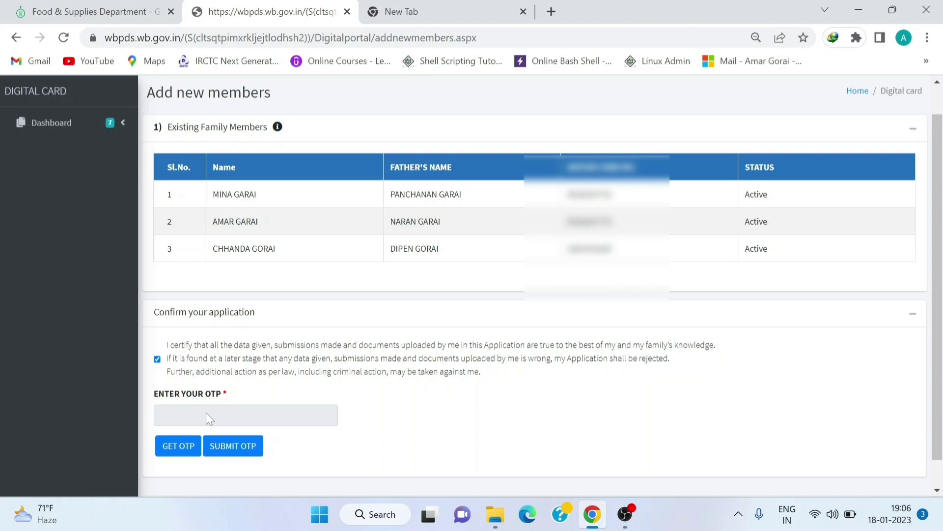
click(178, 453)
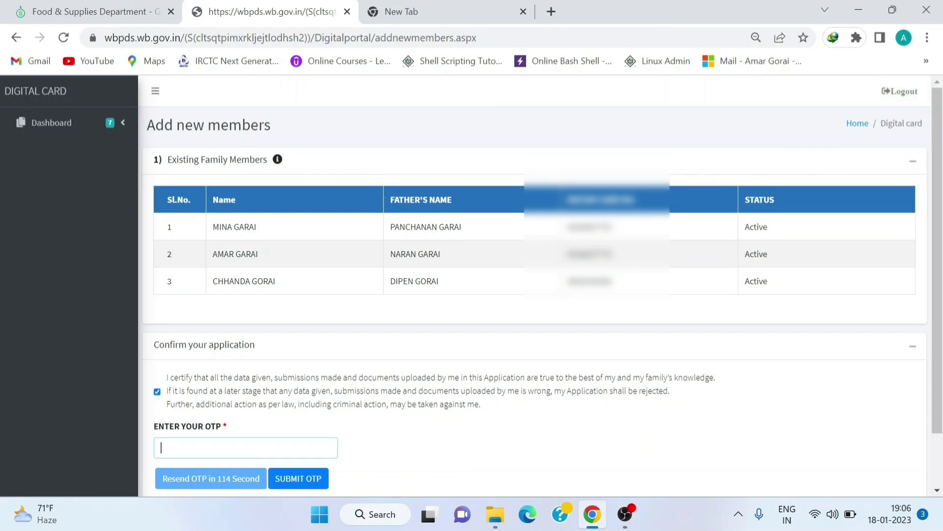
click(295, 483)
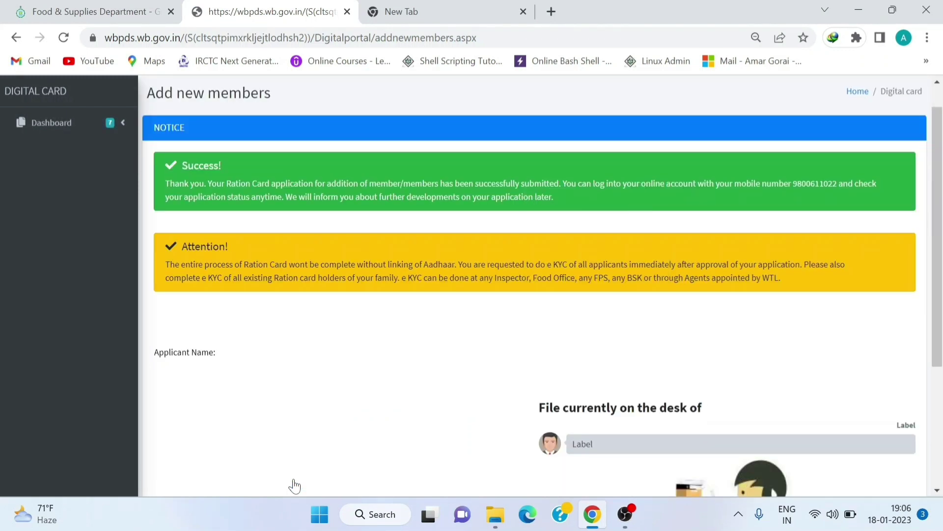
Go back to the Food & Supplies site and open Check Status of Ration Card Application.
key(alt+Left)
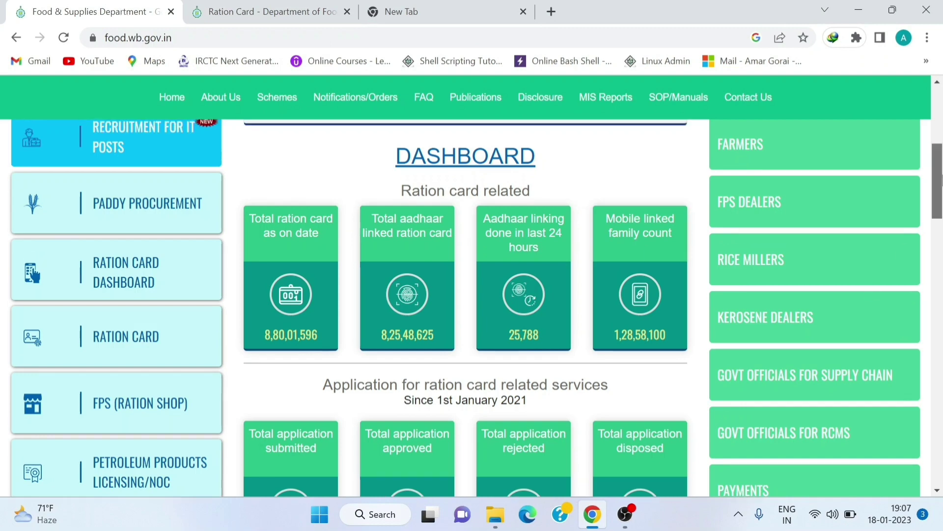
drag(942, 180, 935, 372)
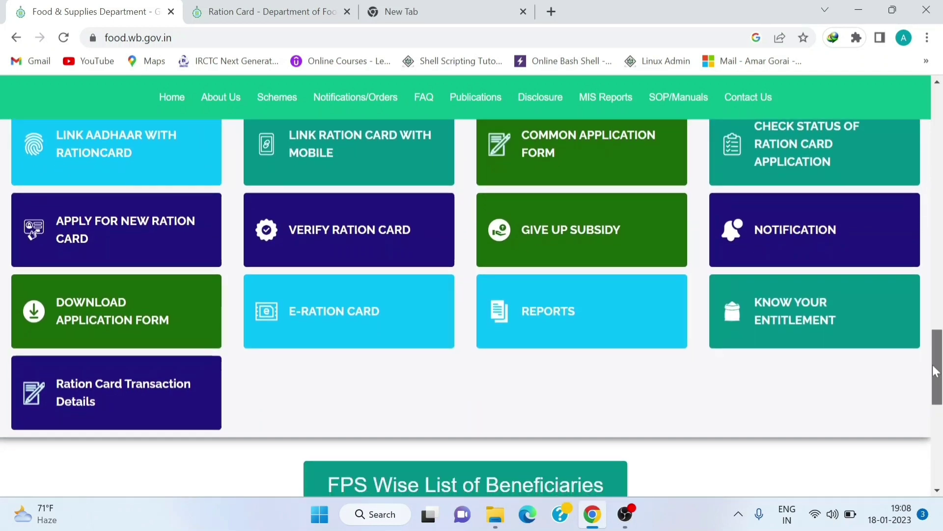
drag(935, 374, 938, 350)
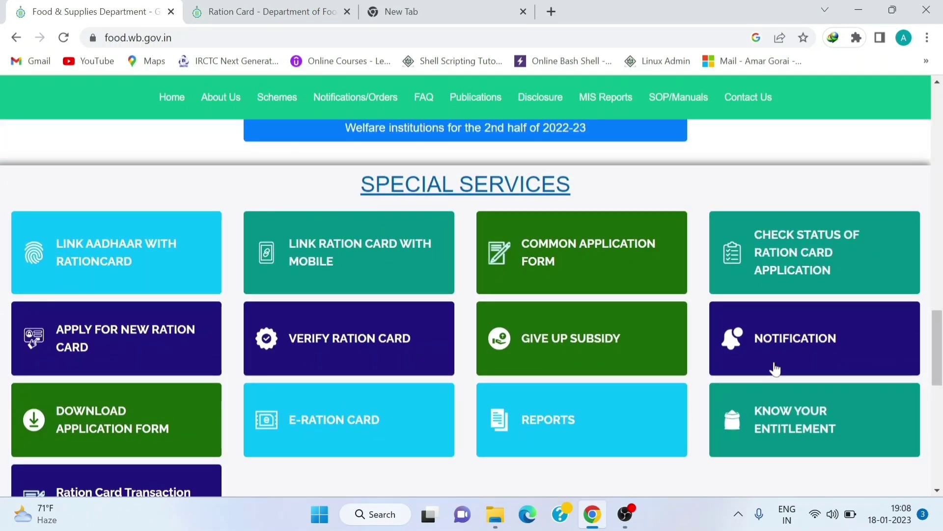
click(813, 268)
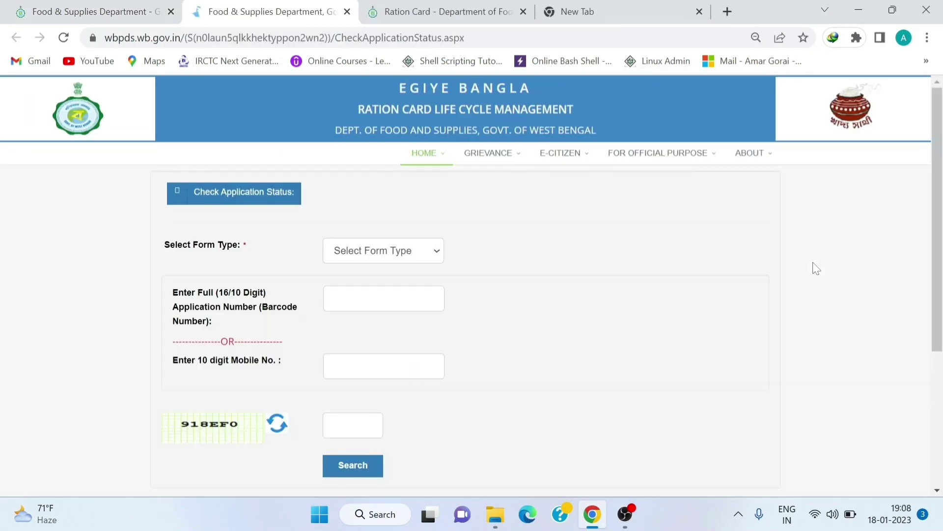
Choose Form-IV as the form type and enter the registered 10-digit mobile number.
click(360, 253)
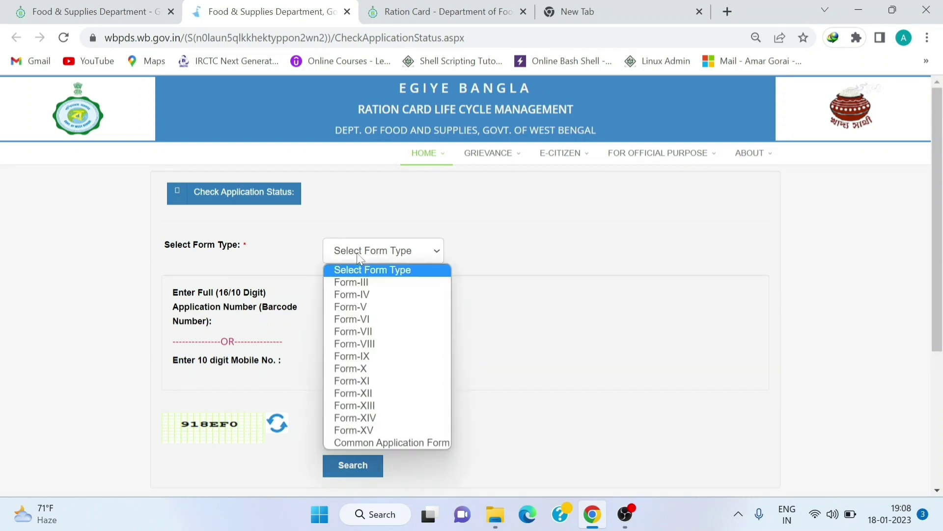
click(367, 296)
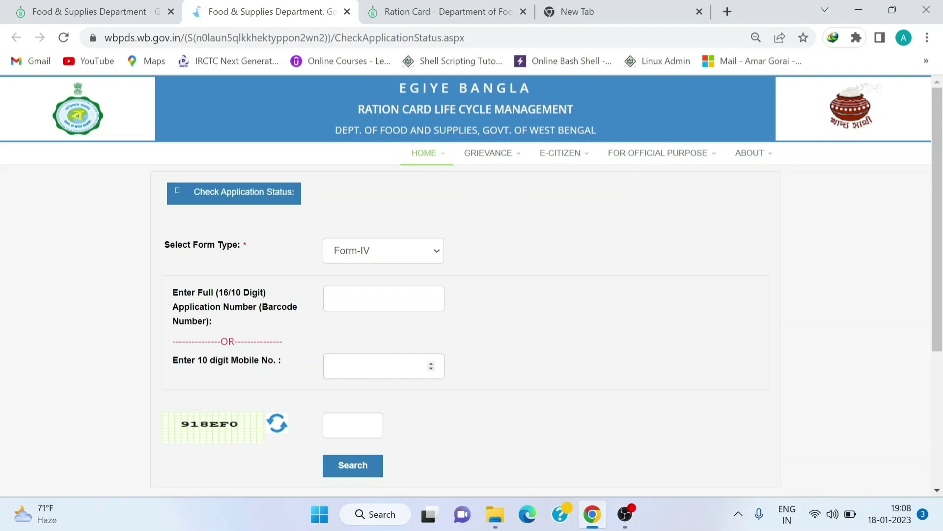
text(989)
key(BackSpace)
text(006)
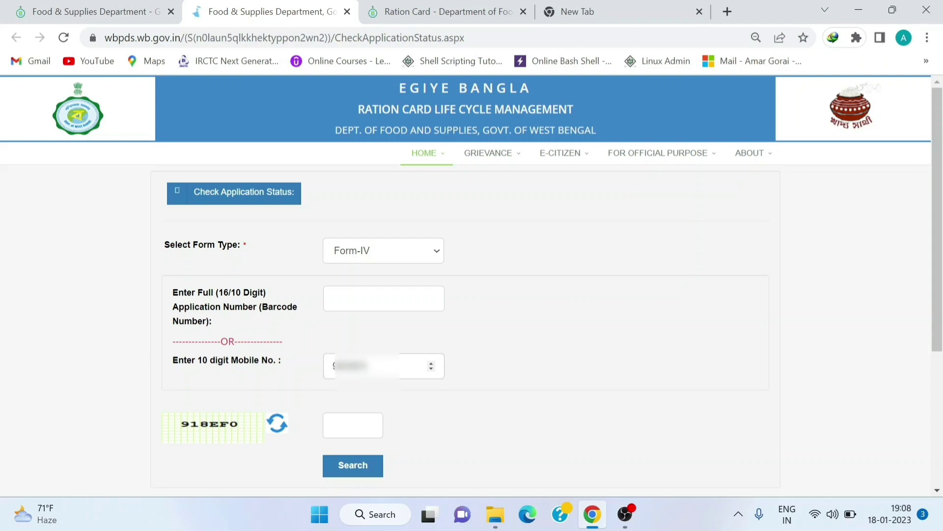
text(123)
Enter the captcha text and search, bringing up the Form-IV status with later stages Pending.
click(342, 441)
text(91)
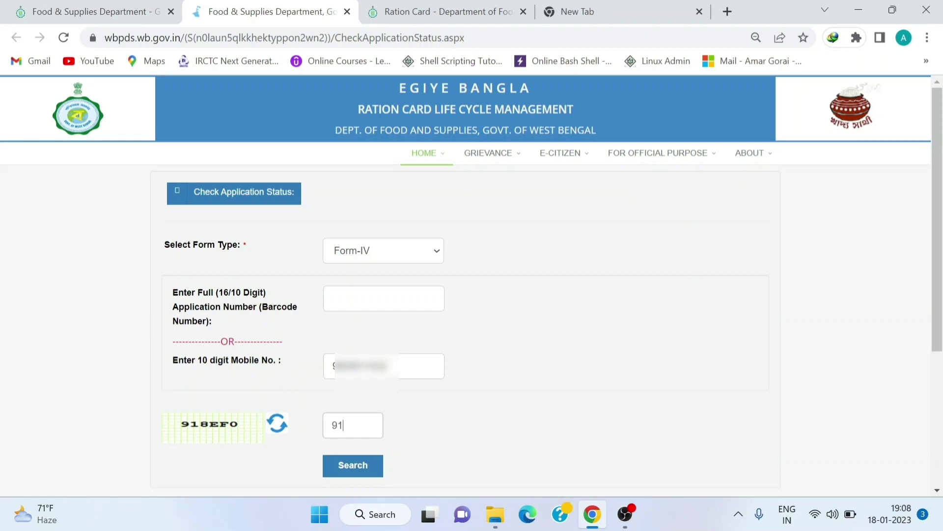
text(8EfO)
key(BackSpace)
text(f)
key(BackSpace)
text(F0)
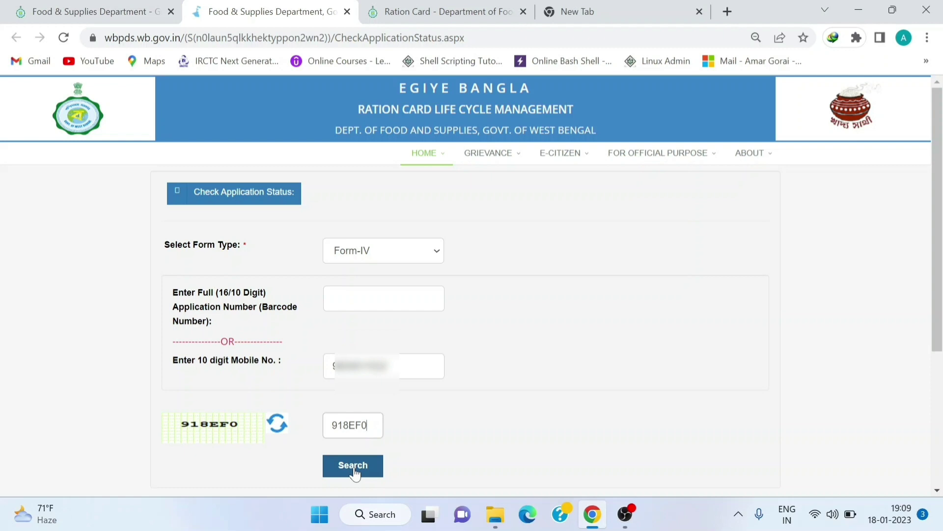
click(354, 471)
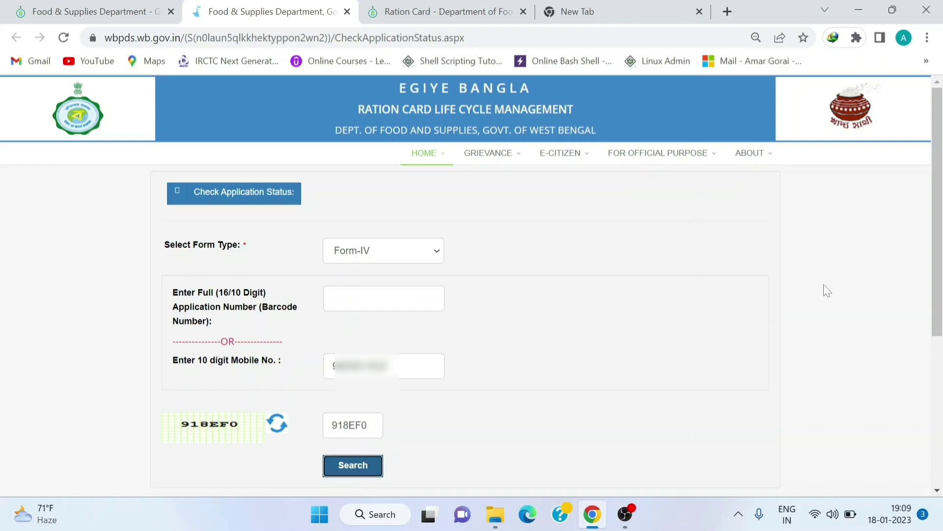
drag(940, 208, 928, 308)
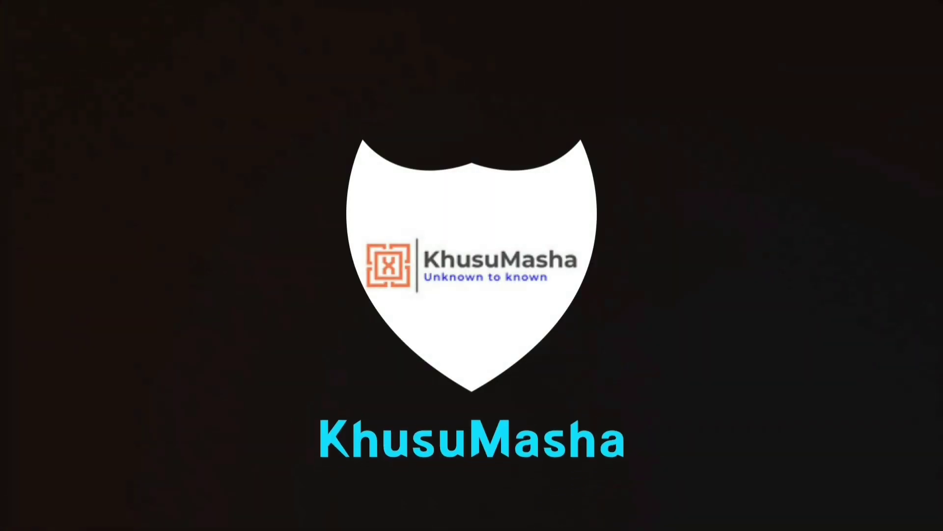